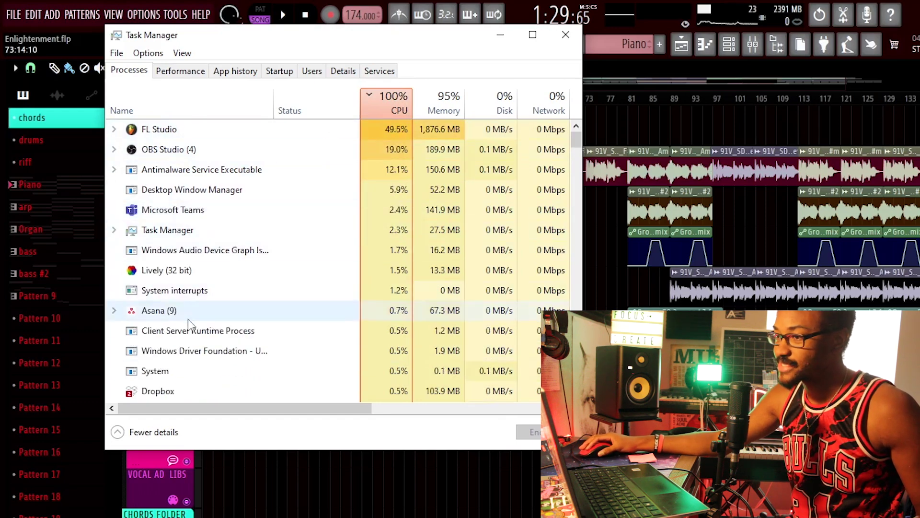
Review the top CPU-using processes in Task Manager, then close it and return to File Explorer
{"action": "scroll", "coordinate": [249, 206], "scroll_direction": "down", "scroll_amount": 5}
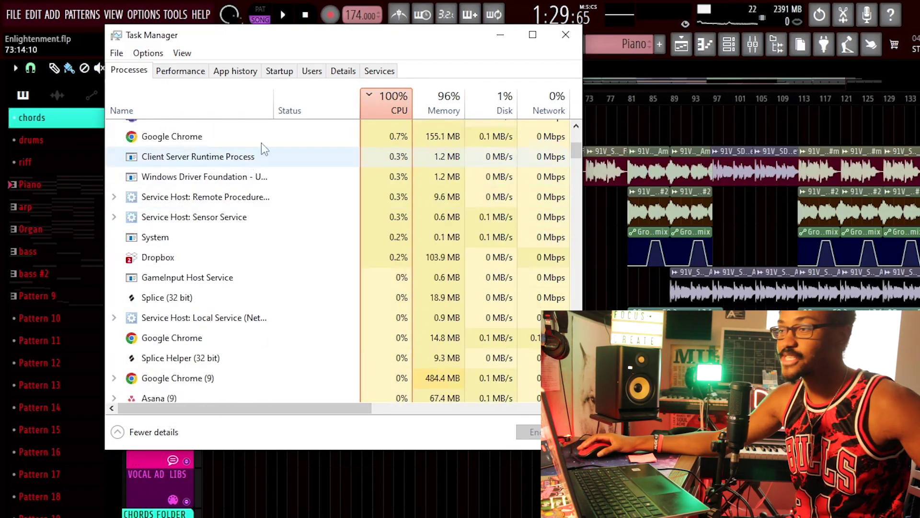
{"action": "scroll", "coordinate": [278, 139], "scroll_direction": "up", "scroll_amount": 3}
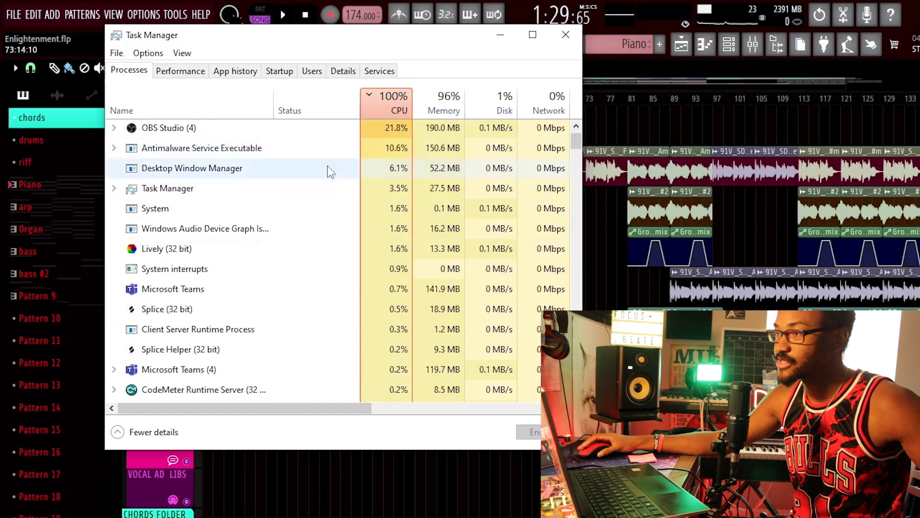
{"action": "left_click", "coordinate": [566, 34]}
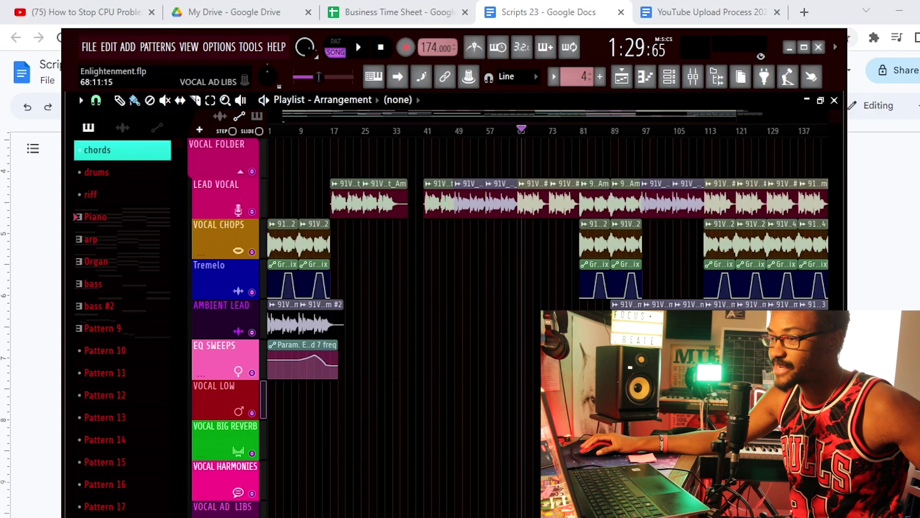
{"action": "key", "text": "alt+Tab"}
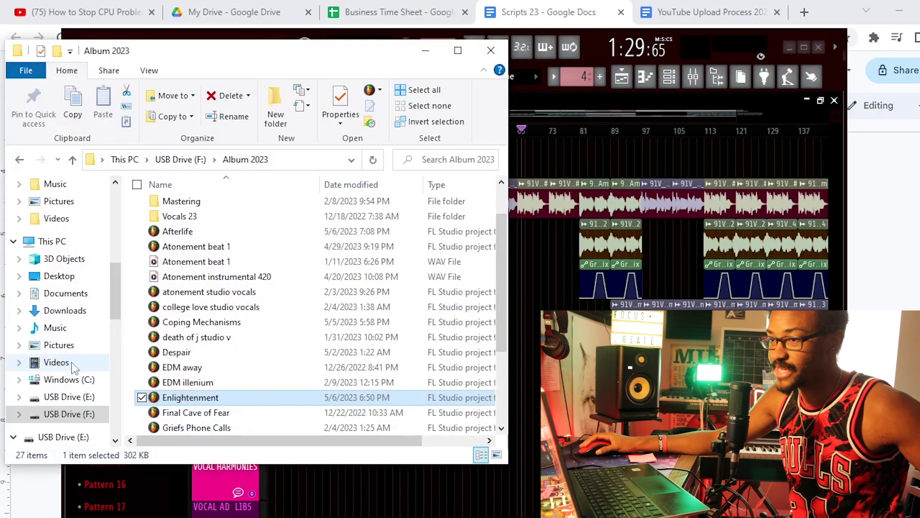
Navigate to Music > Music Production > FL Studio > FL Studio > Projects > Backup
{"action": "left_click", "coordinate": [72, 365]}
{"action": "left_click", "coordinate": [171, 254]}
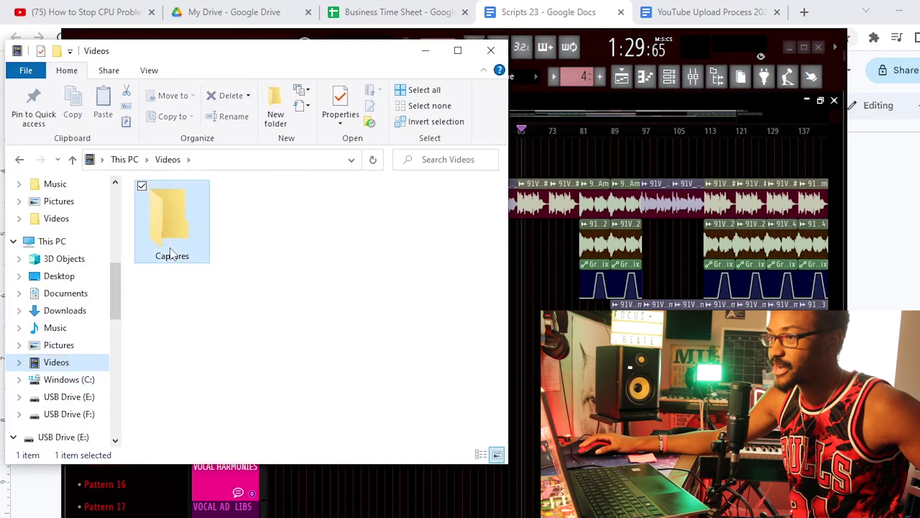
{"action": "double_click", "coordinate": [171, 254]}
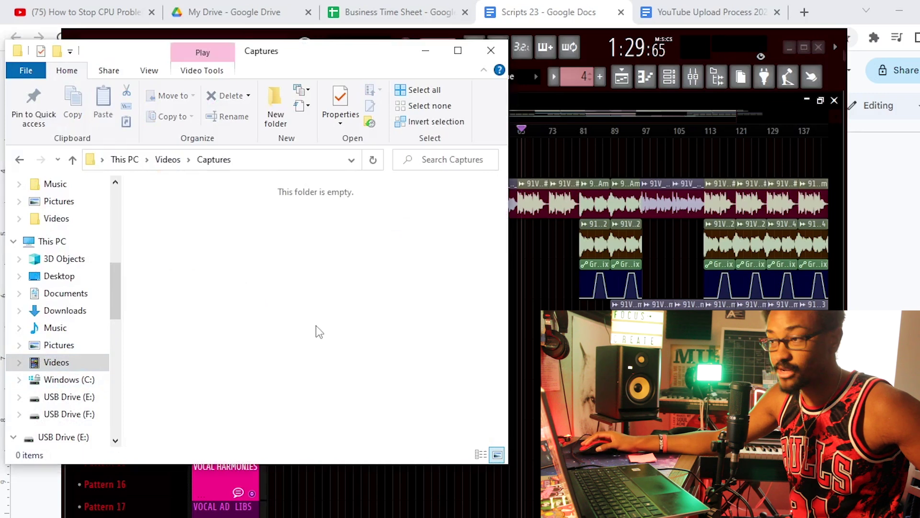
{"action": "left_click", "coordinate": [36, 328]}
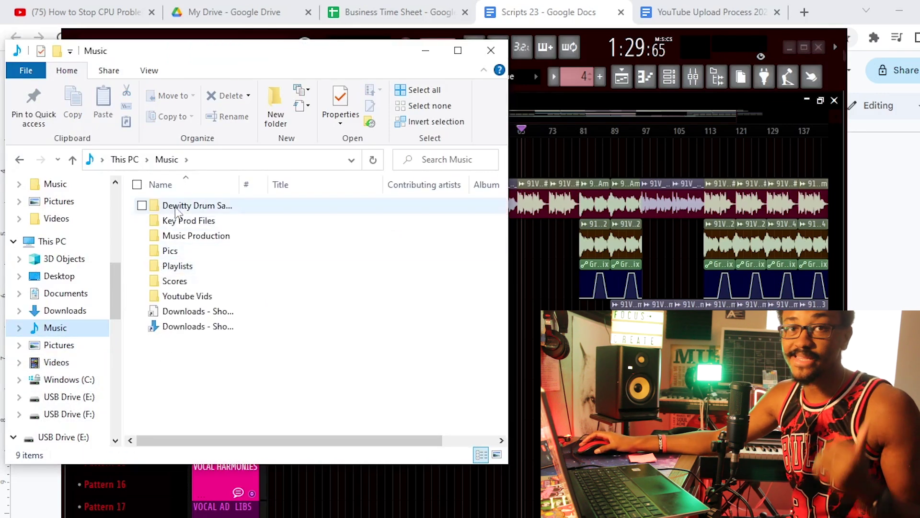
{"action": "double_click", "coordinate": [199, 237]}
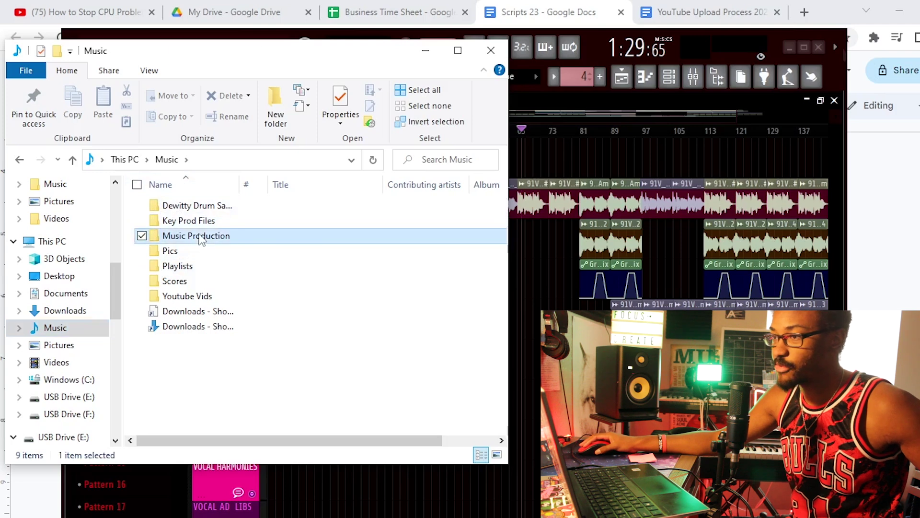
{"action": "double_click", "coordinate": [197, 236]}
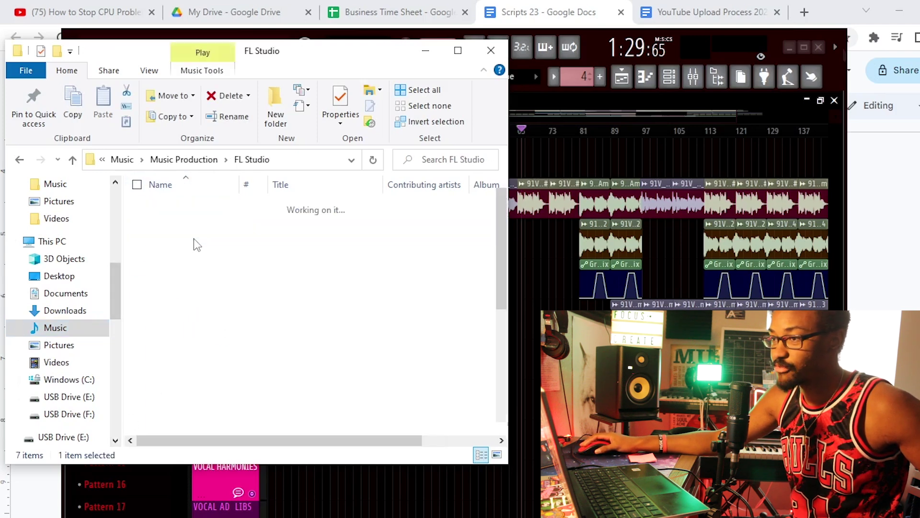
{"action": "double_click", "coordinate": [192, 267]}
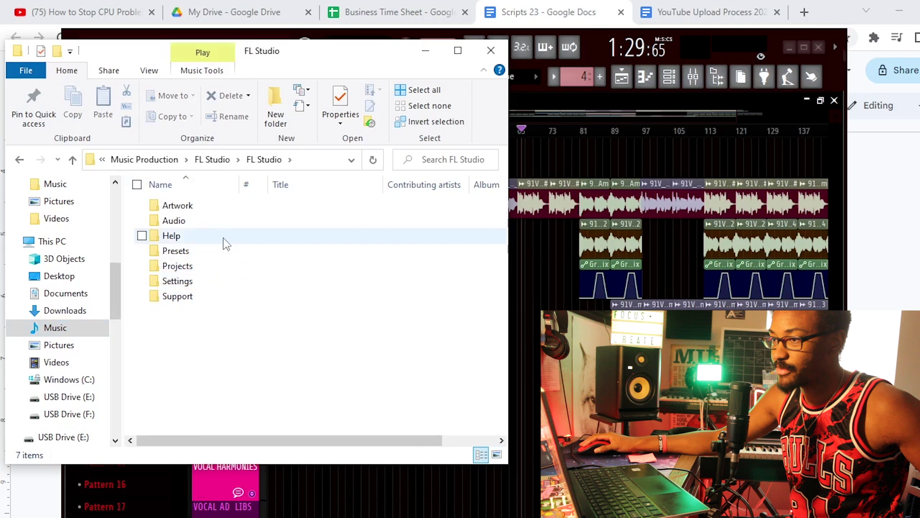
{"action": "left_click", "coordinate": [215, 270]}
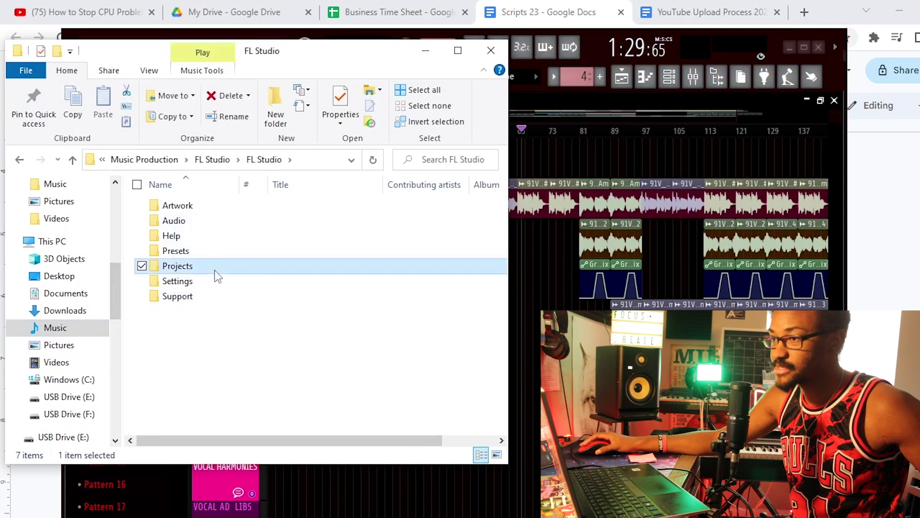
{"action": "double_click", "coordinate": [215, 270]}
{"action": "left_click", "coordinate": [207, 194]}
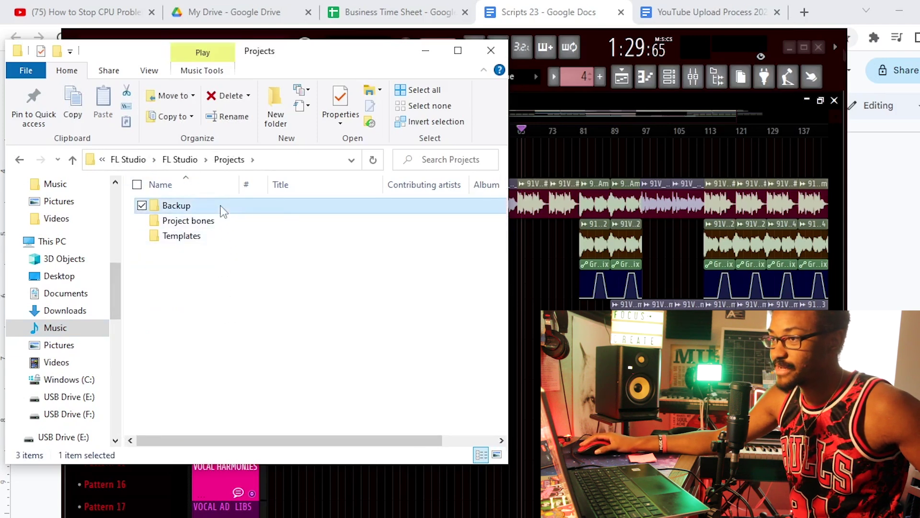
{"action": "double_click", "coordinate": [207, 194]}
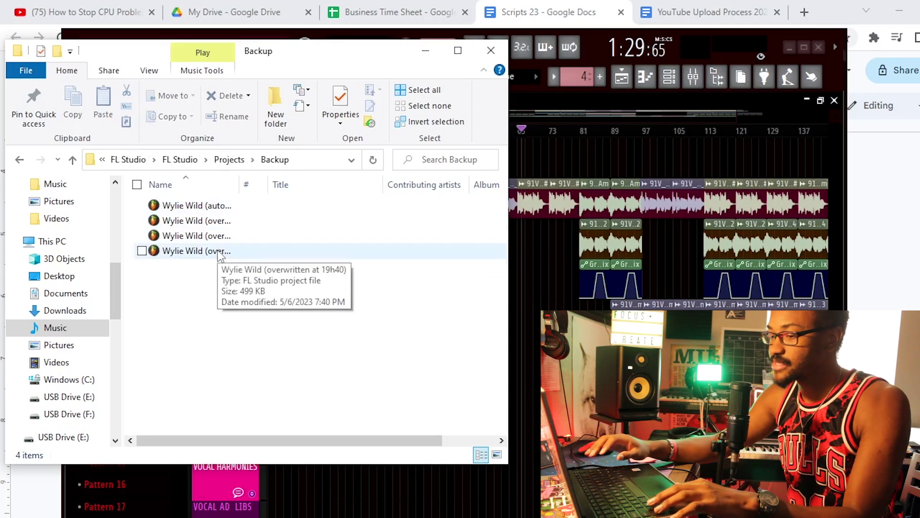
Delete all four Wylie Wild backup files, confirm Backup is empty, and close File Explorer
{"action": "key", "text": "ctrl+a"}
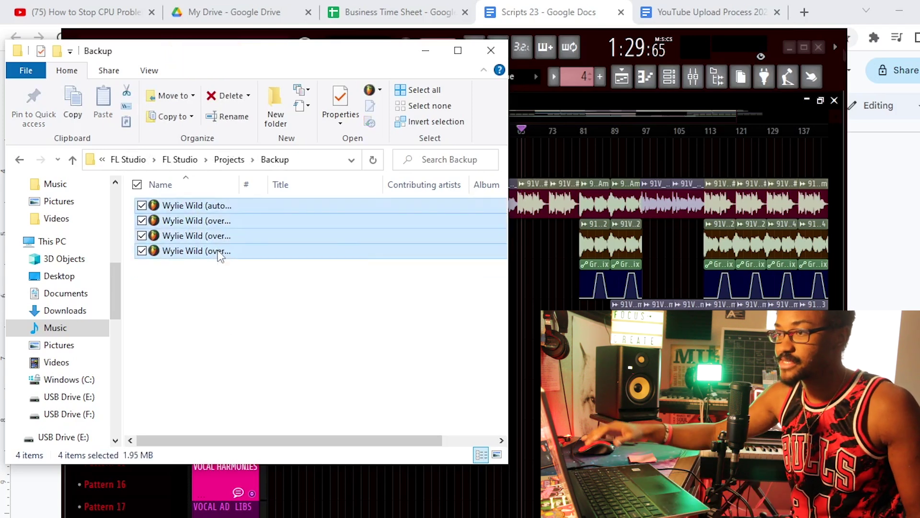
{"action": "key", "text": "Delete"}
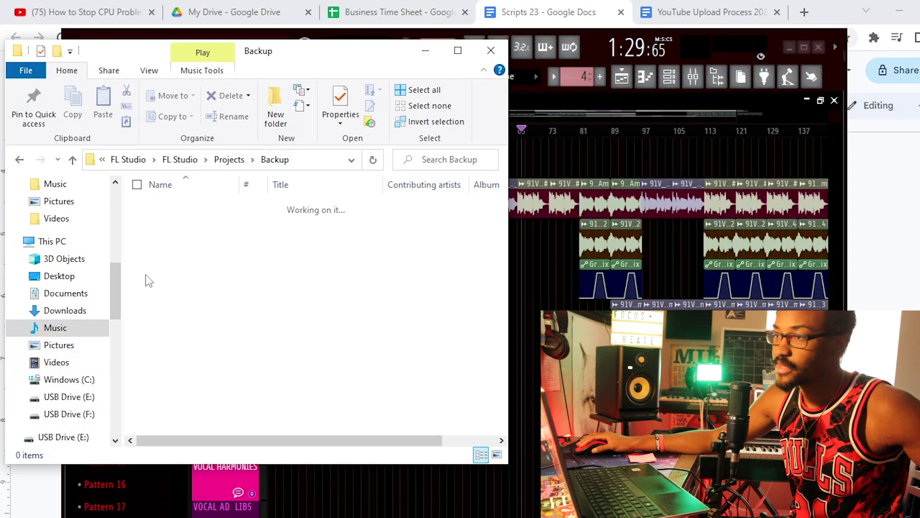
{"action": "left_click", "coordinate": [229, 159]}
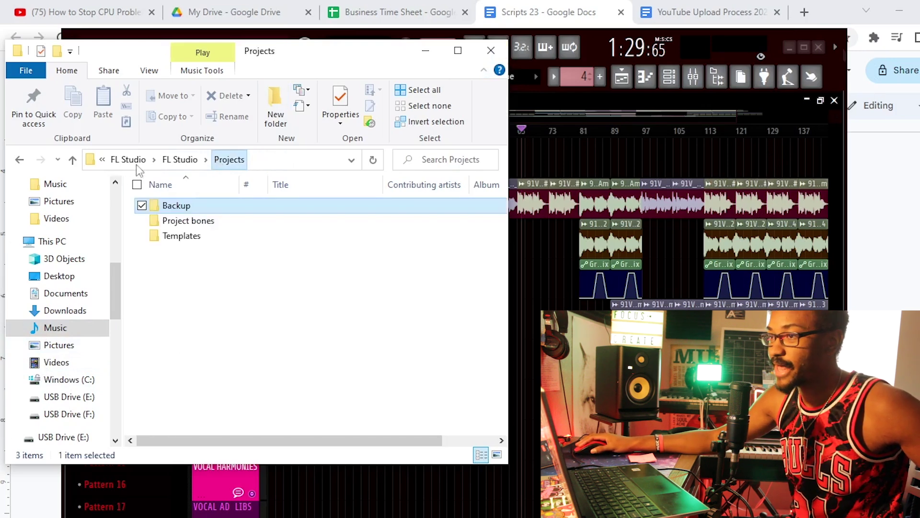
{"action": "left_click", "coordinate": [180, 159]}
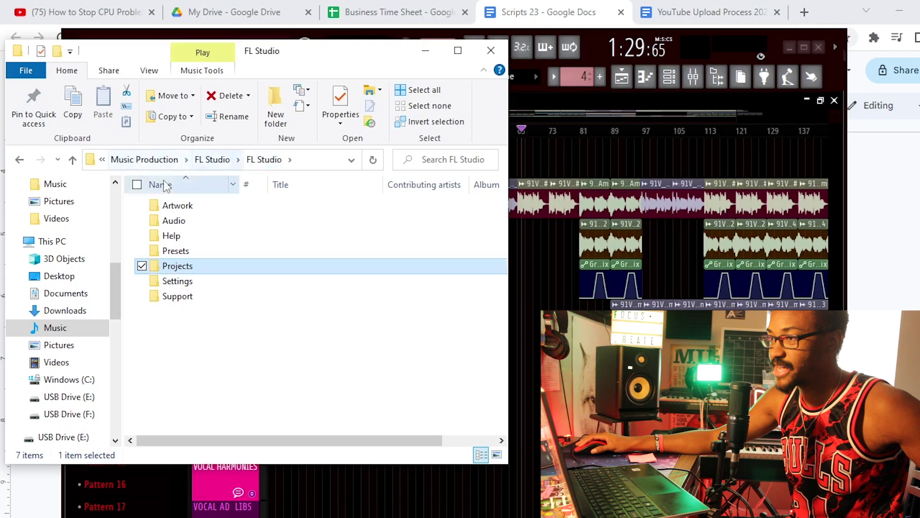
{"action": "double_click", "coordinate": [165, 271]}
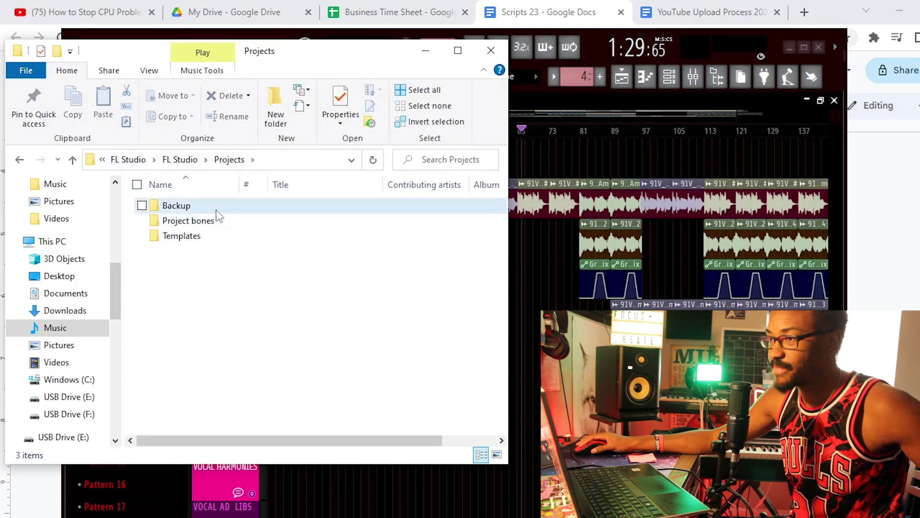
{"action": "double_click", "coordinate": [220, 211]}
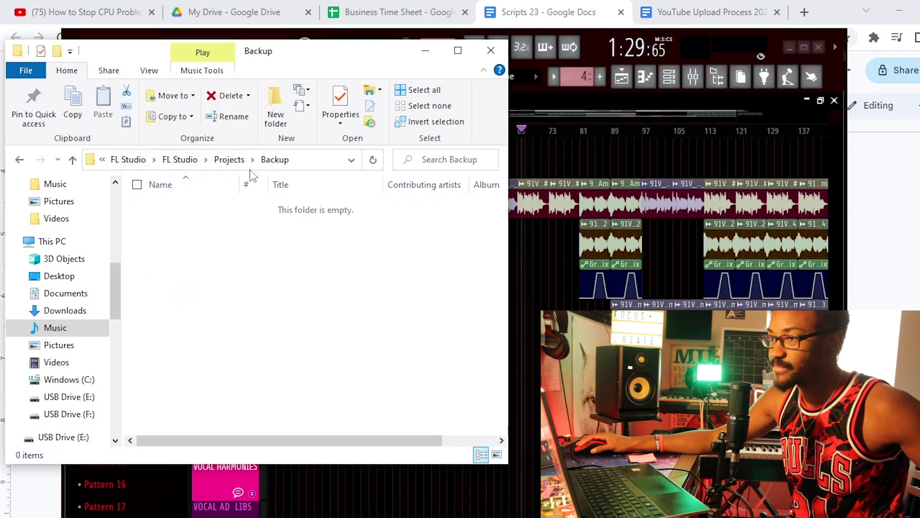
{"action": "left_click", "coordinate": [491, 52]}
Empty the Recycle Bin of the four Wylie Wild files and return to the Enlightenment project
{"action": "key", "text": "super+d"}
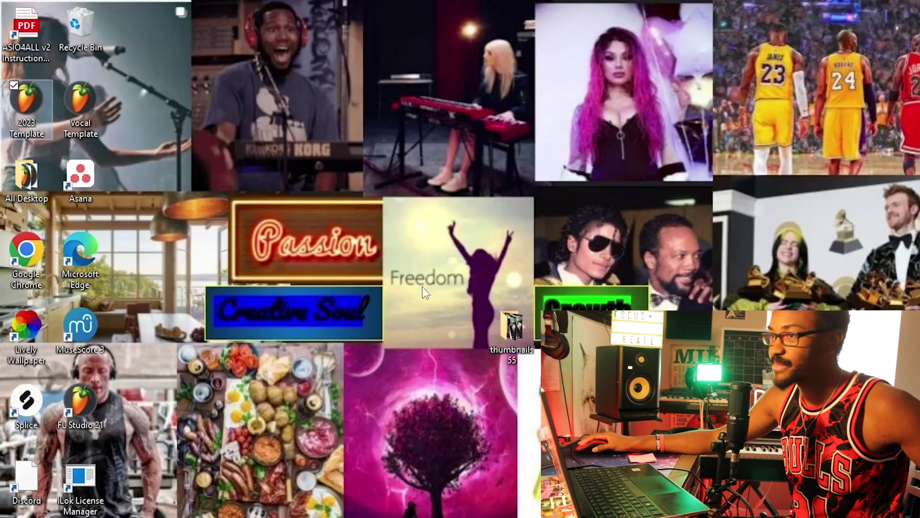
{"action": "double_click", "coordinate": [96, 49]}
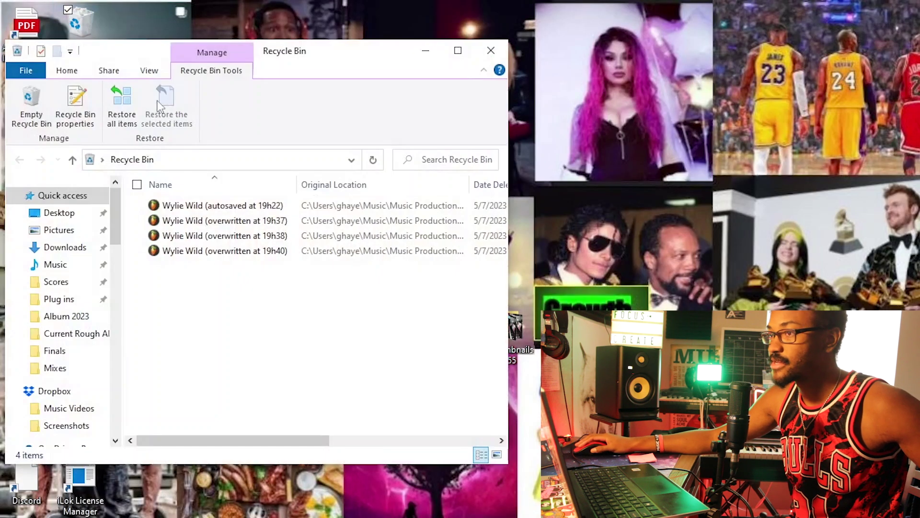
{"action": "left_click", "coordinate": [22, 109]}
{"action": "left_click", "coordinate": [545, 294]}
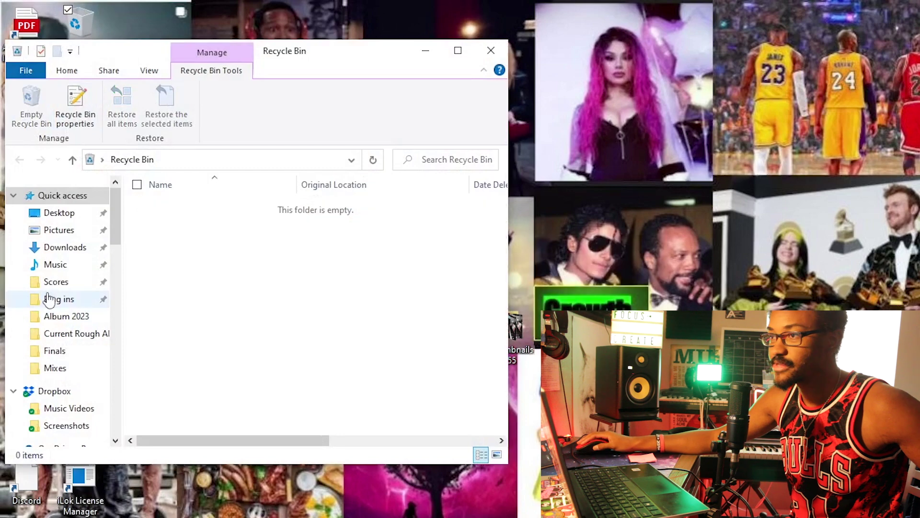
{"action": "left_click", "coordinate": [491, 50]}
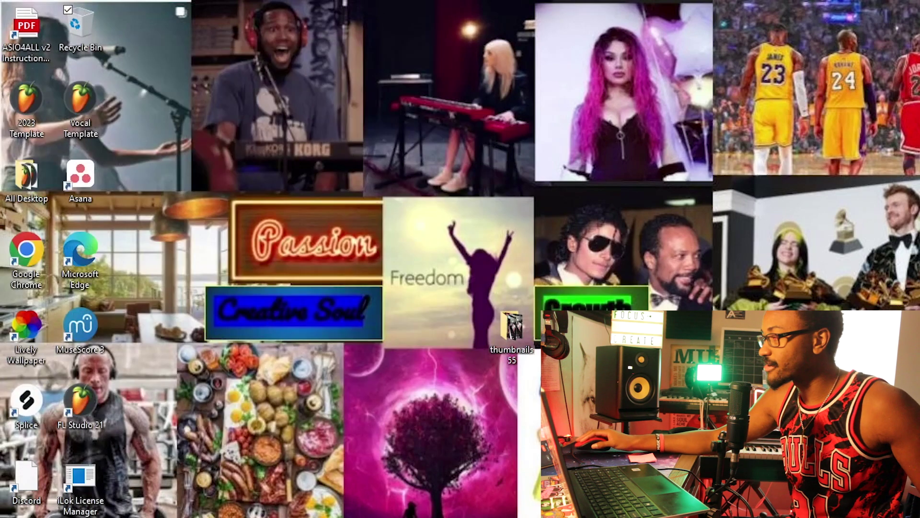
{"action": "key", "text": "alt+Tab"}
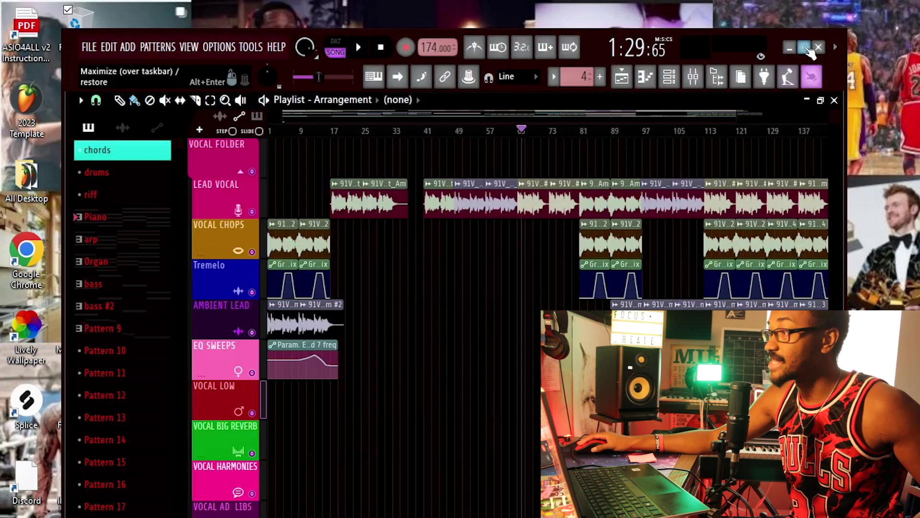
{"action": "left_click", "coordinate": [804, 47]}
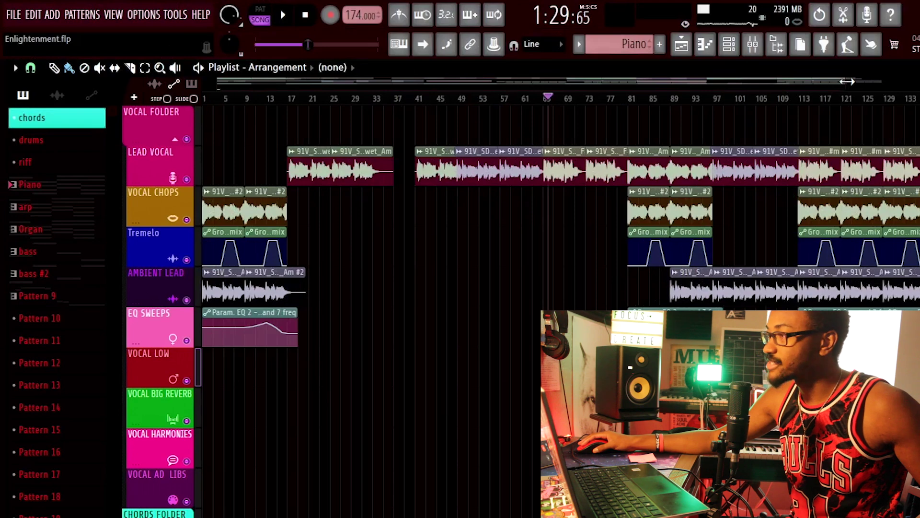
{"action": "left_click_drag", "start_coordinate": [847, 81], "coordinate": [867, 82]}
{"action": "left_click", "coordinate": [752, 44]}
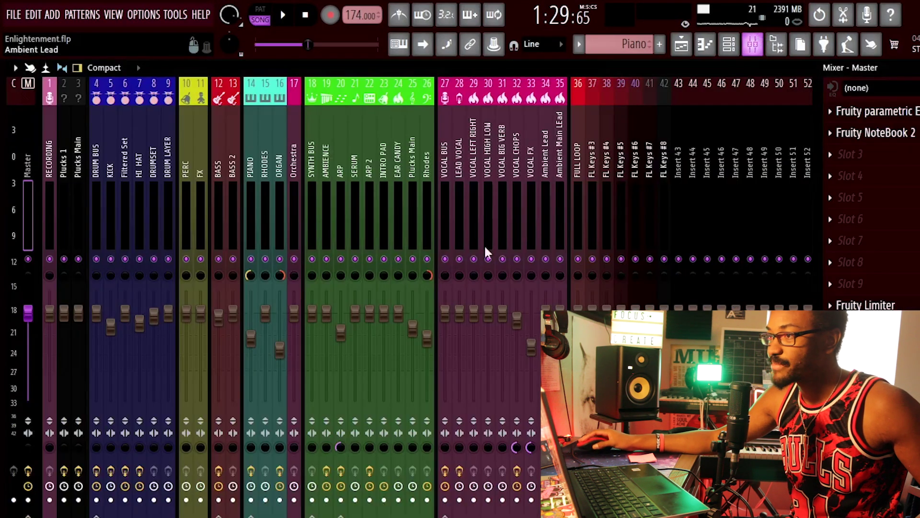
{"action": "left_click", "coordinate": [312, 173]}
{"action": "left_click", "coordinate": [108, 195]}
{"action": "left_click", "coordinate": [124, 191]}
{"action": "left_click", "coordinate": [138, 192]}
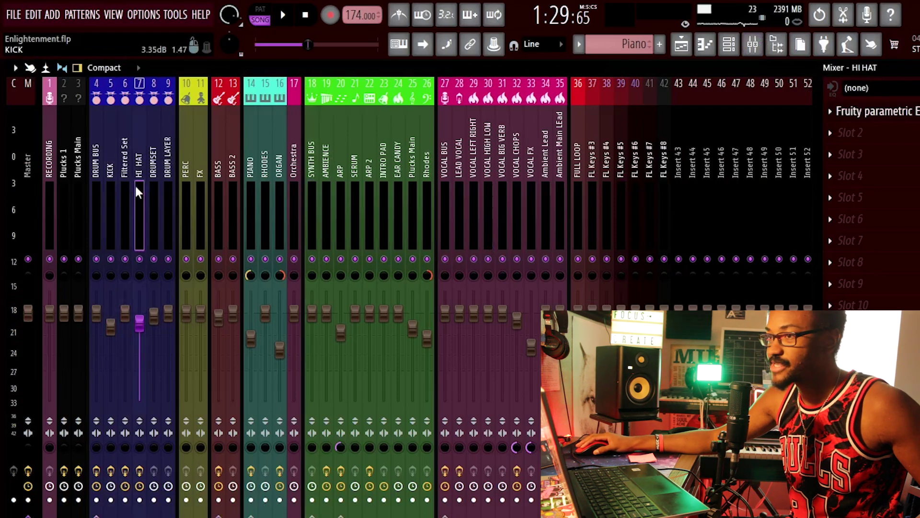
{"action": "left_click", "coordinate": [168, 188]}
{"action": "left_click", "coordinate": [95, 168]}
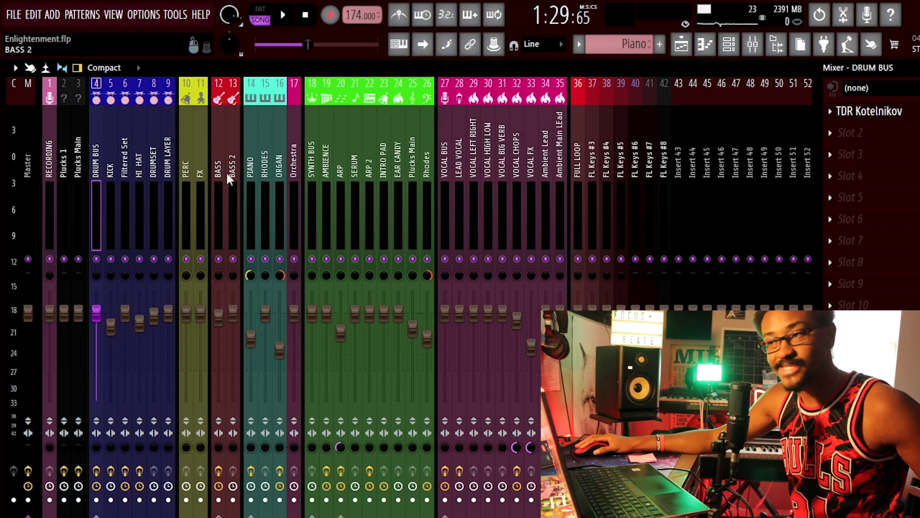
{"action": "left_click", "coordinate": [168, 182]}
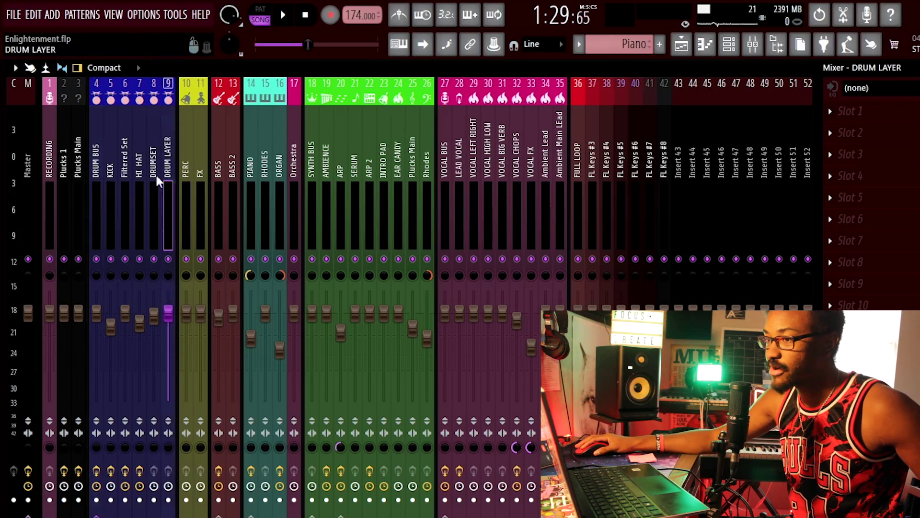
{"action": "left_click", "coordinate": [123, 181]}
{"action": "left_click", "coordinate": [110, 182]}
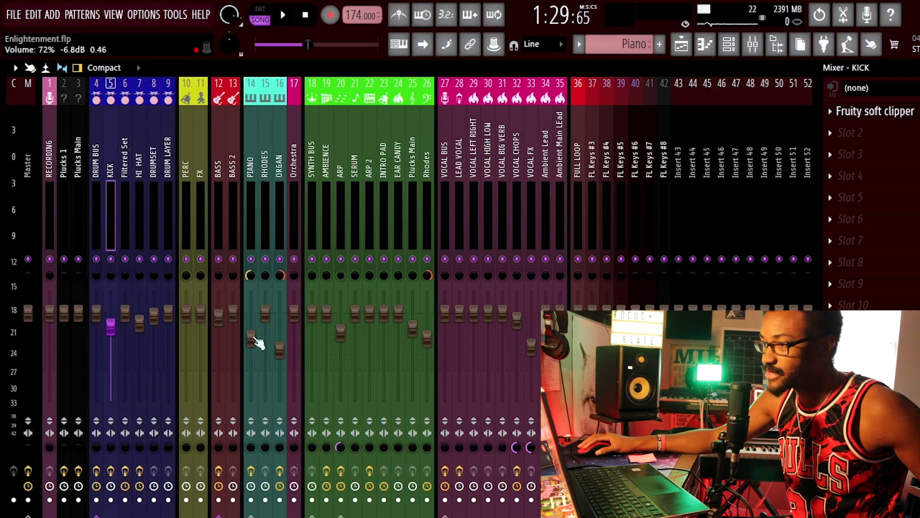
{"action": "left_click", "coordinate": [170, 225]}
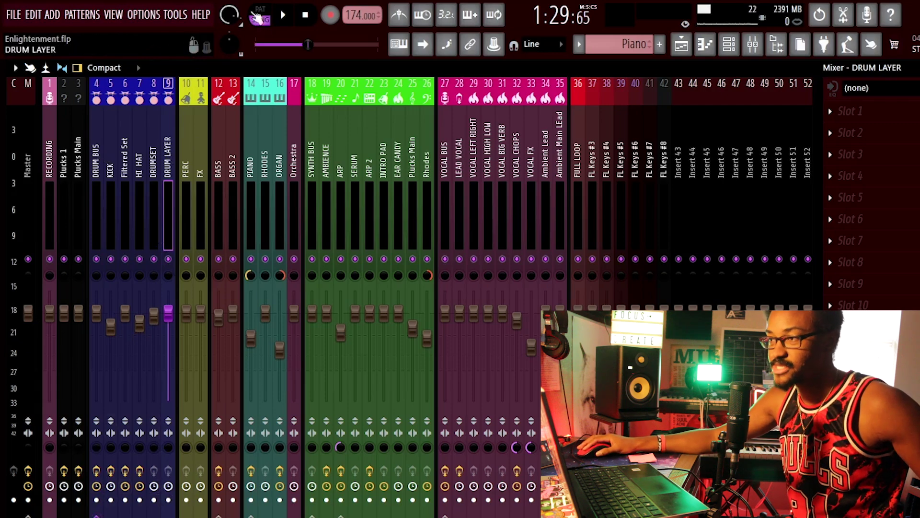
{"action": "left_click", "coordinate": [446, 186]}
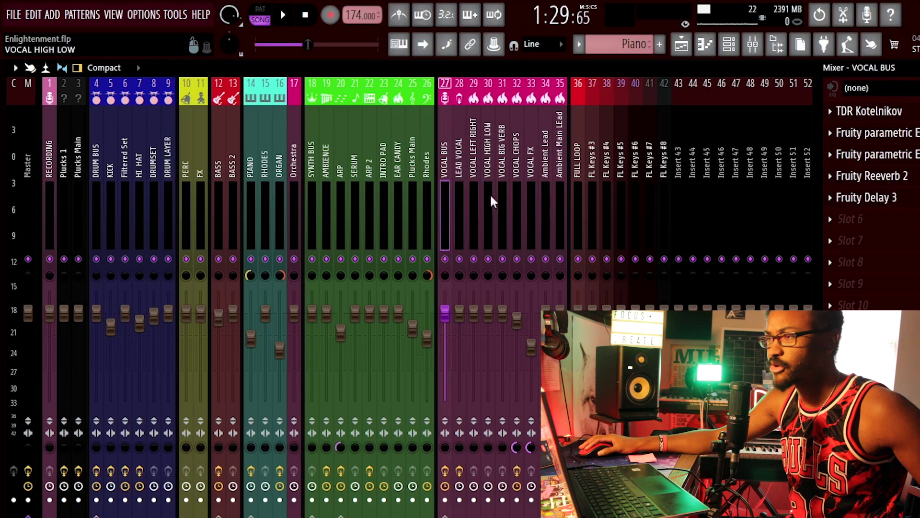
{"action": "left_click", "coordinate": [458, 177]}
{"action": "left_click", "coordinate": [473, 165]}
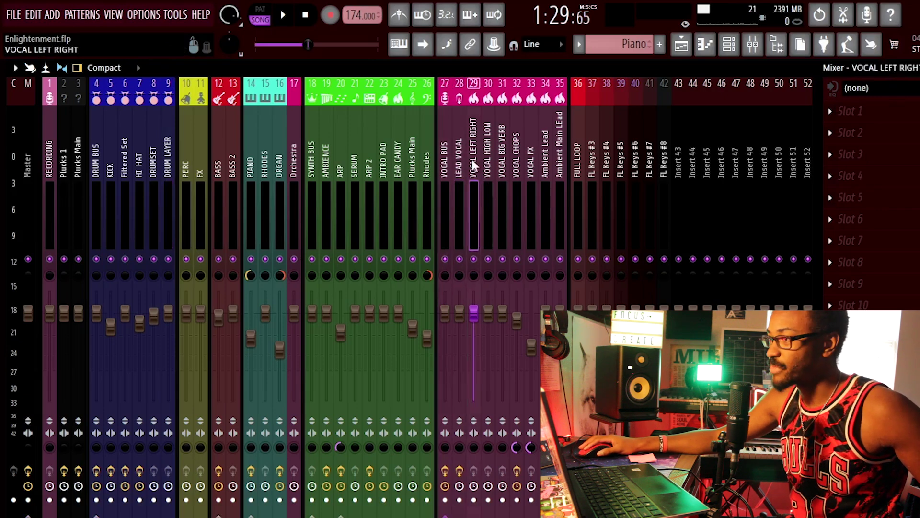
{"action": "left_click", "coordinate": [487, 163]}
{"action": "left_click", "coordinate": [502, 160]}
{"action": "left_click", "coordinate": [560, 163]}
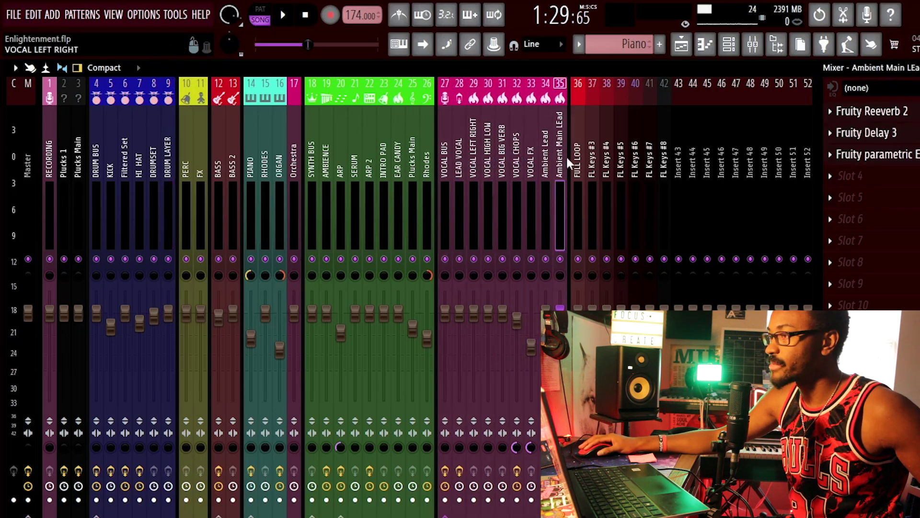
{"action": "left_click", "coordinate": [474, 163]}
{"action": "left_click", "coordinate": [448, 166]}
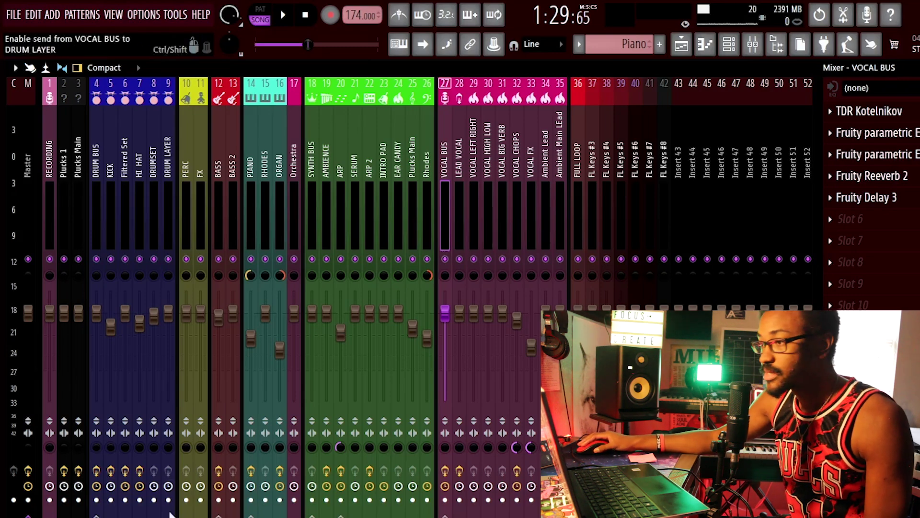
{"action": "left_click", "coordinate": [577, 213]}
{"action": "left_click", "coordinate": [602, 206]}
{"action": "left_click", "coordinate": [661, 196]}
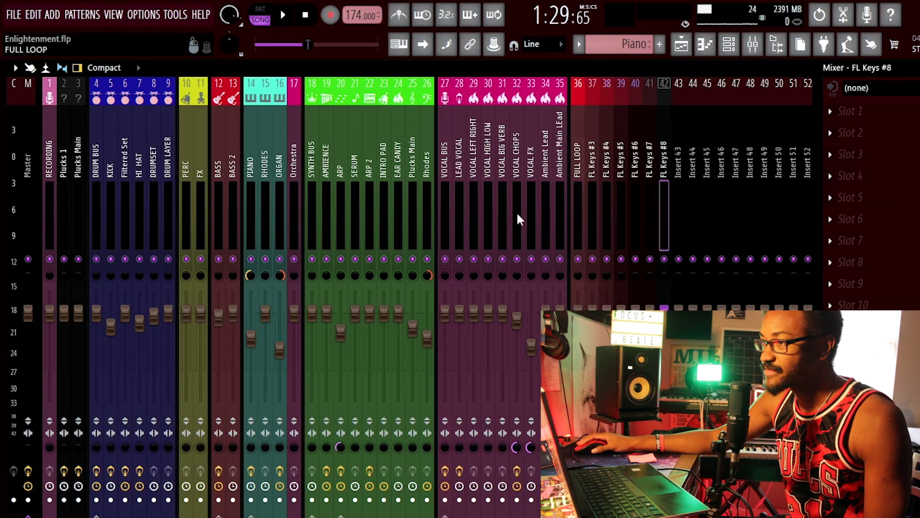
{"action": "left_click", "coordinate": [315, 186]}
{"action": "left_click", "coordinate": [450, 191]}
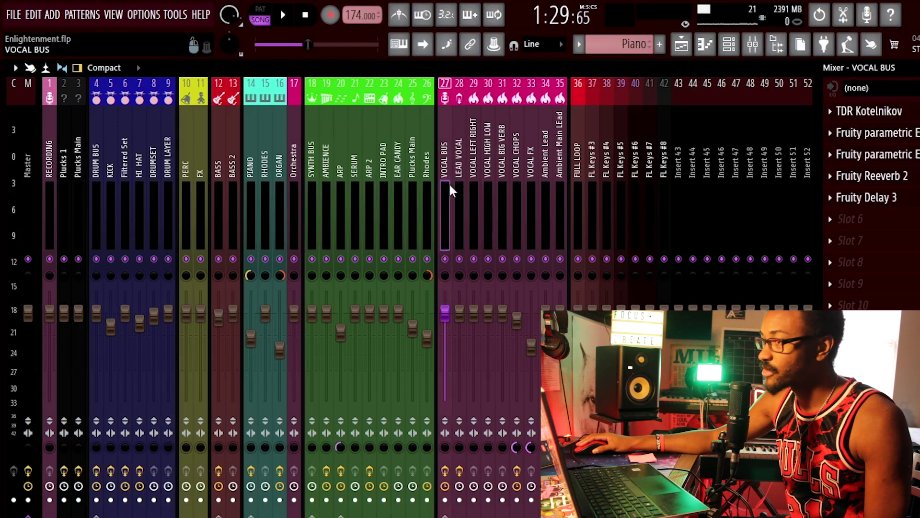
{"action": "left_click", "coordinate": [251, 205]}
{"action": "left_click", "coordinate": [265, 207], "text": "ctrl"}
{"action": "left_click", "coordinate": [278, 213], "text": "ctrl"}
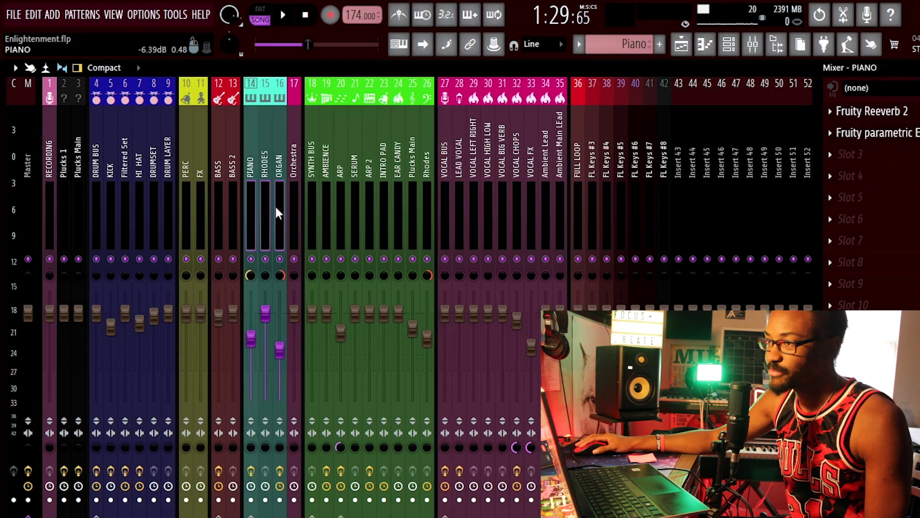
{"action": "left_click", "coordinate": [232, 200]}
{"action": "left_click", "coordinate": [220, 199]}
{"action": "left_click", "coordinate": [187, 200]}
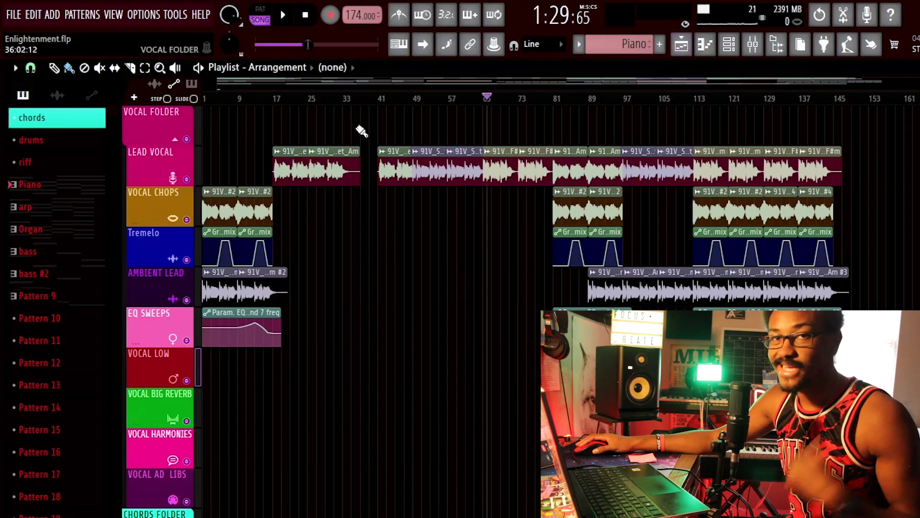
{"action": "left_click", "coordinate": [147, 14]}
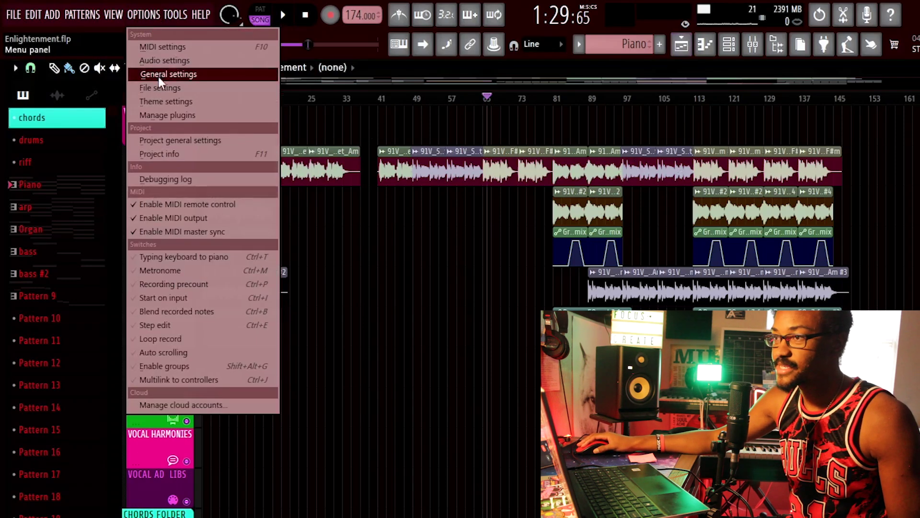
{"action": "left_click", "coordinate": [158, 75]}
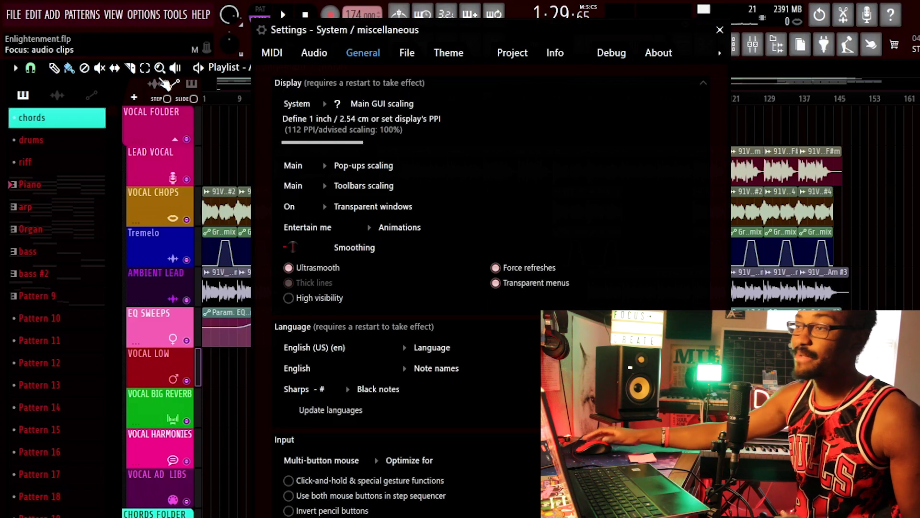
{"action": "left_click", "coordinate": [312, 52]}
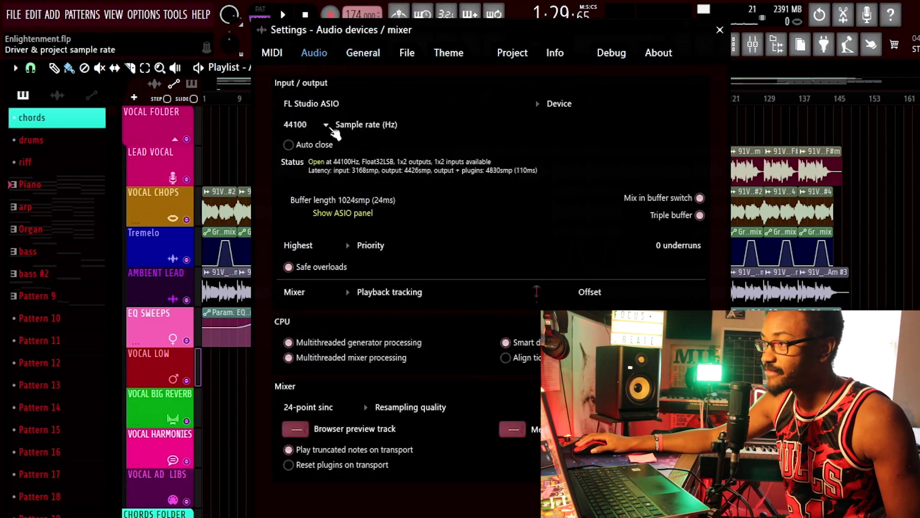
{"action": "left_click", "coordinate": [389, 203]}
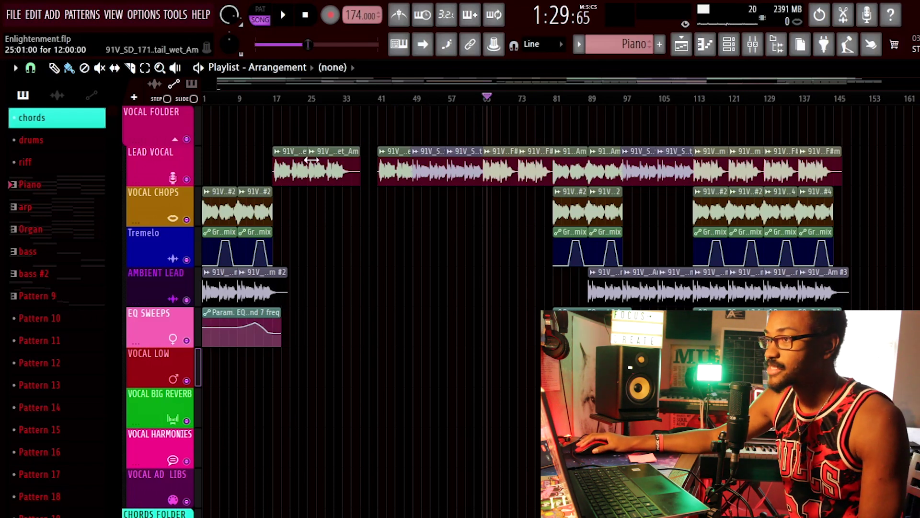
List all the project's audio clips in the side browser and glance at the arrangements list
{"action": "left_click", "coordinate": [336, 165]}
{"action": "left_click", "coordinate": [57, 94]}
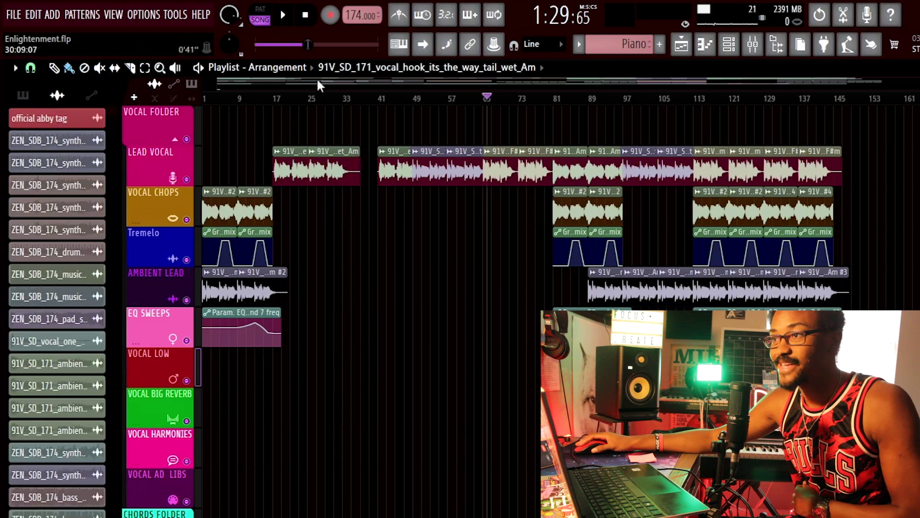
{"action": "left_click", "coordinate": [304, 68]}
{"action": "left_click", "coordinate": [304, 68]}
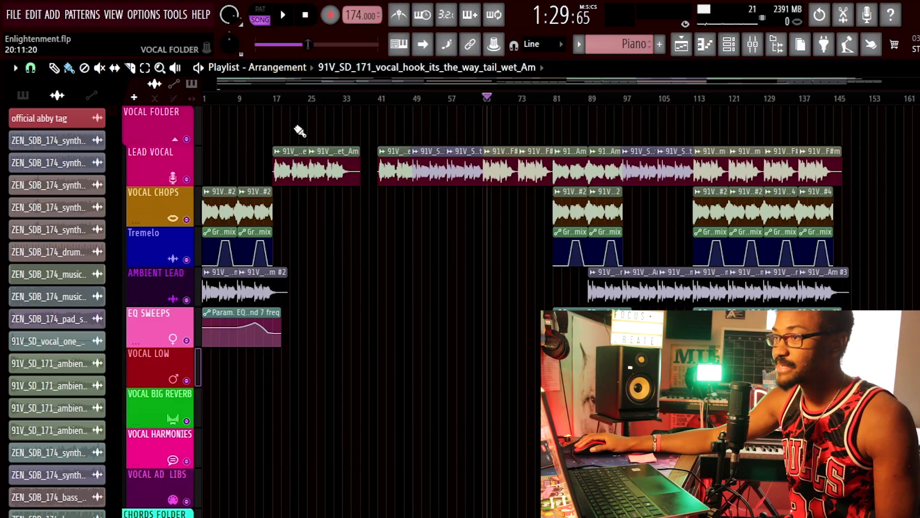
Select every unused audio clip in the clip list and delete them
{"action": "left_click", "coordinate": [48, 162]}
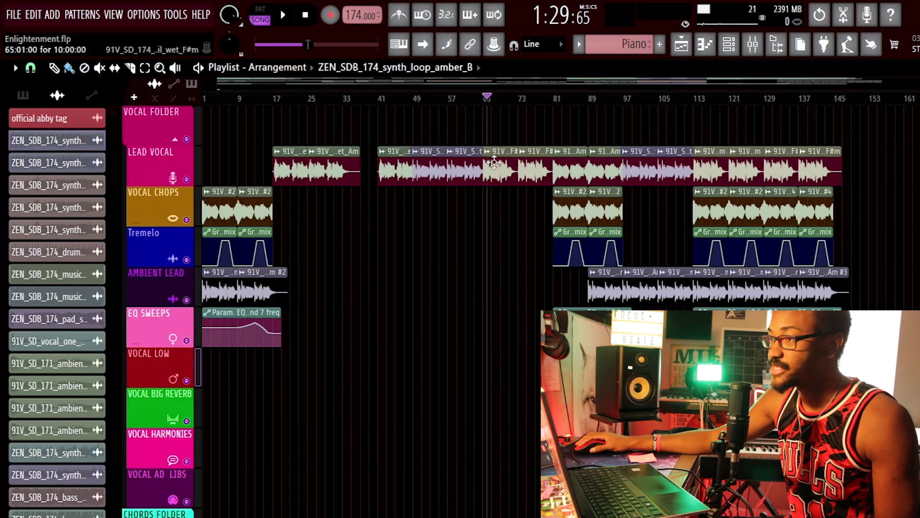
{"action": "left_click", "coordinate": [67, 96]}
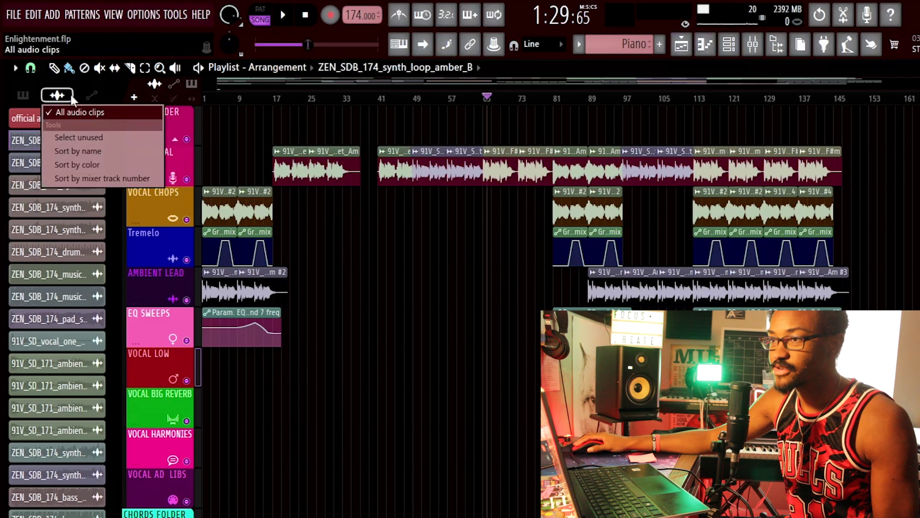
{"action": "left_click", "coordinate": [70, 138]}
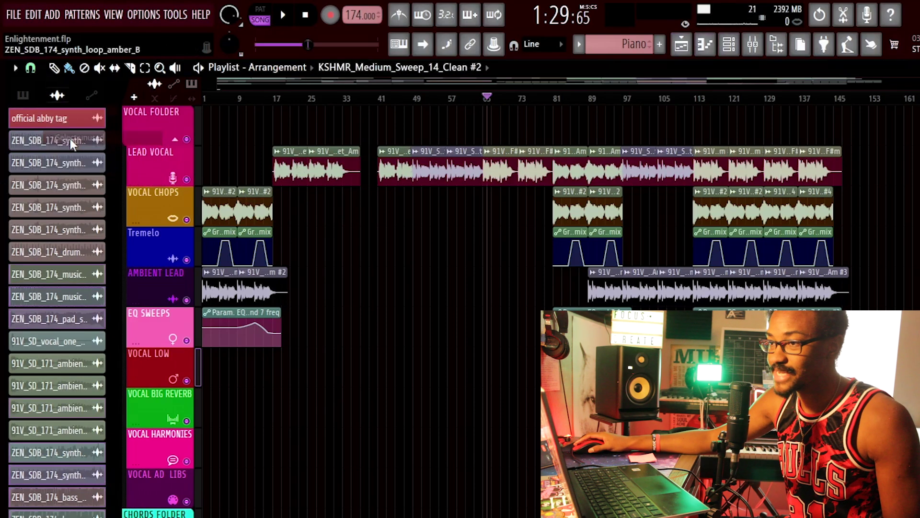
{"action": "scroll", "coordinate": [57, 240], "scroll_direction": "down", "scroll_amount": 10}
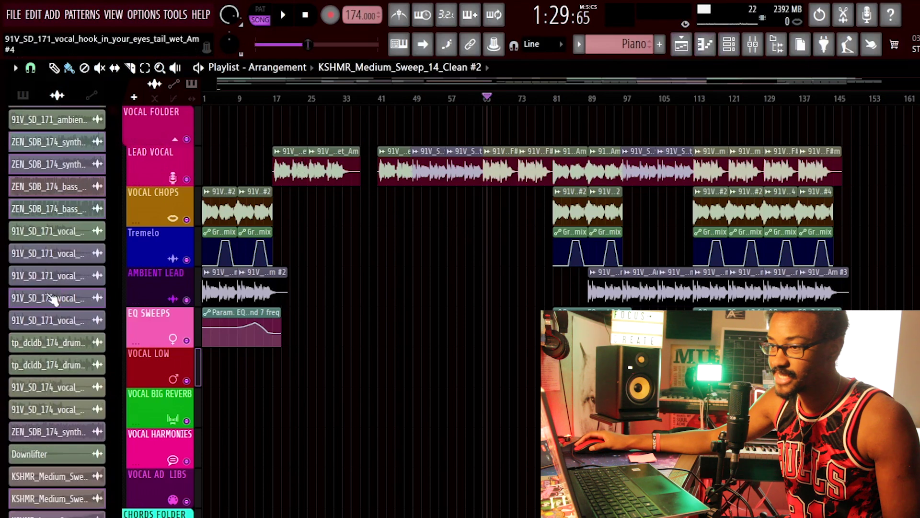
{"action": "scroll", "coordinate": [55, 299], "scroll_direction": "up", "scroll_amount": 10}
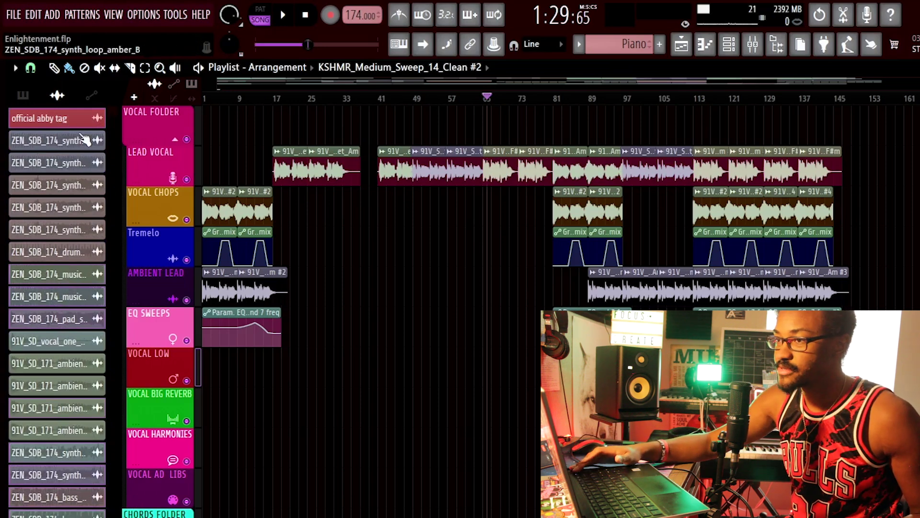
{"action": "right_click", "coordinate": [68, 124]}
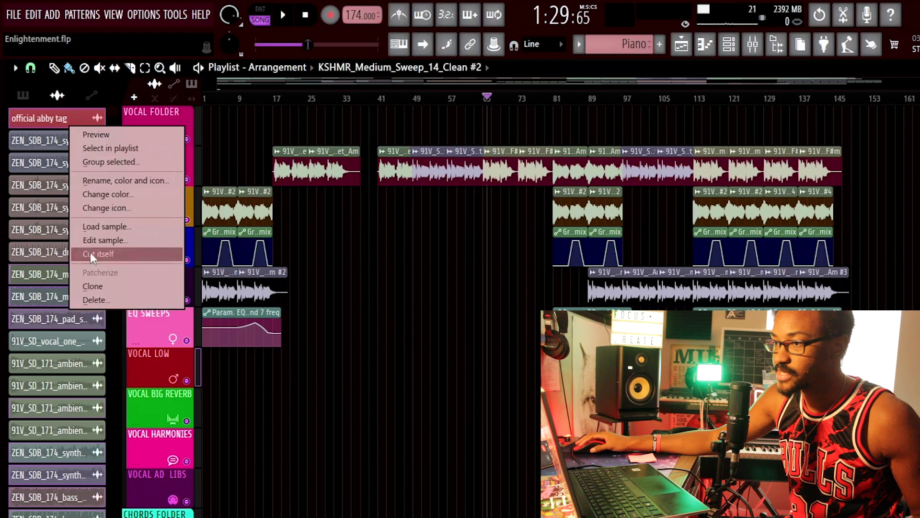
{"action": "left_click", "coordinate": [91, 300]}
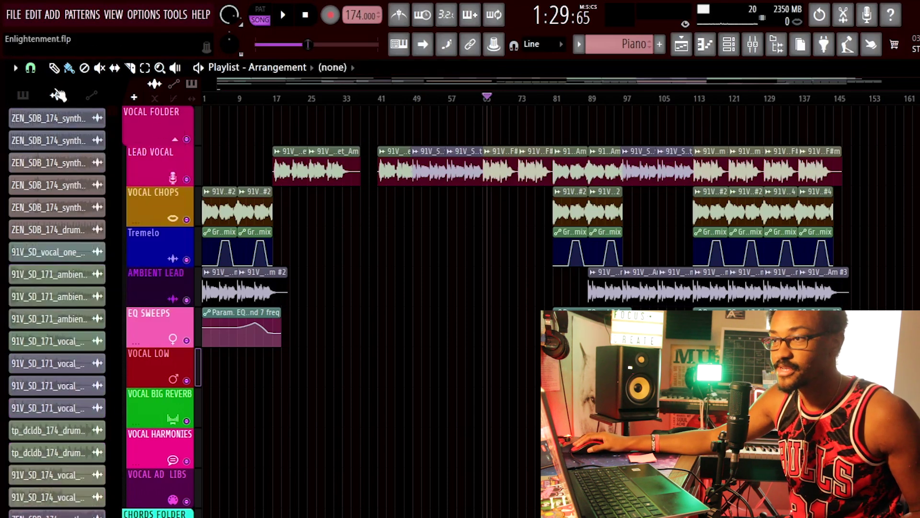
Show patterns in the side list and test collapsing/expanding the Vocal, Chords, Instruments and Bass folders
{"action": "left_click", "coordinate": [23, 95]}
{"action": "scroll", "coordinate": [427, 170], "scroll_direction": "down", "scroll_amount": 6}
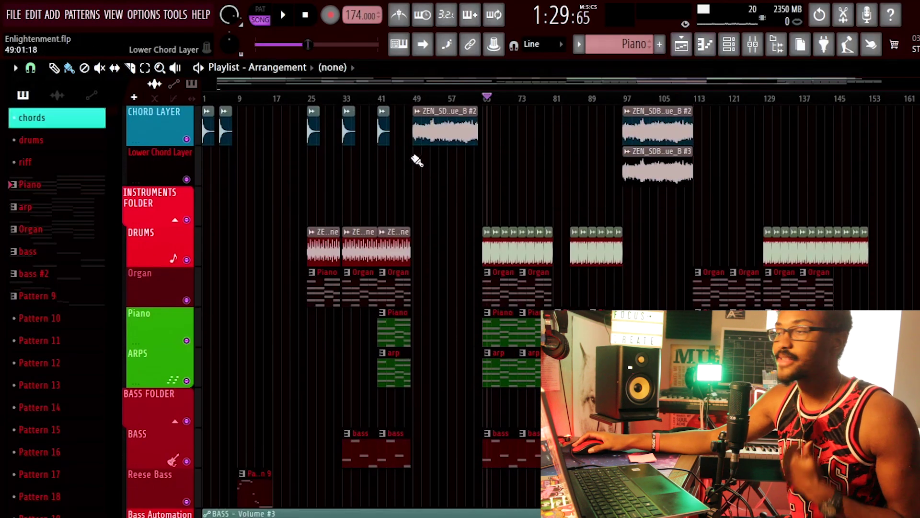
{"action": "scroll", "coordinate": [411, 168], "scroll_direction": "up", "scroll_amount": 10}
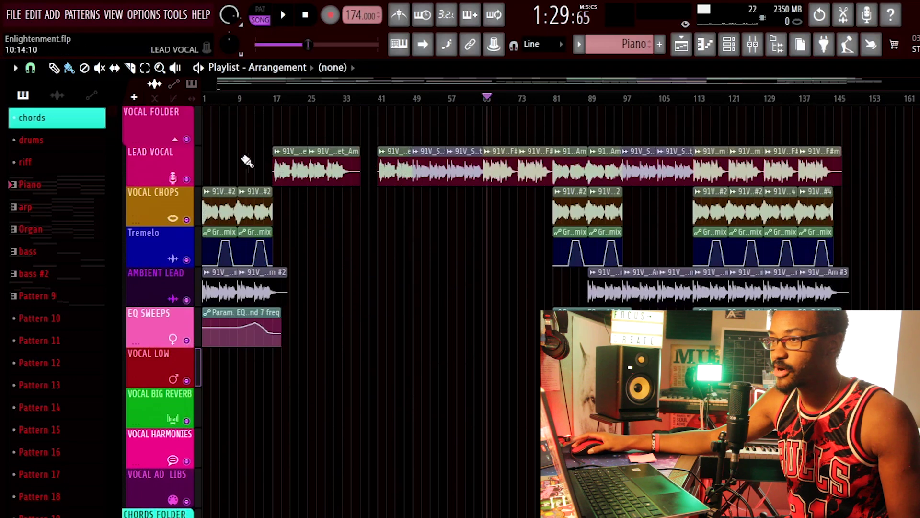
{"action": "left_click", "coordinate": [175, 139]}
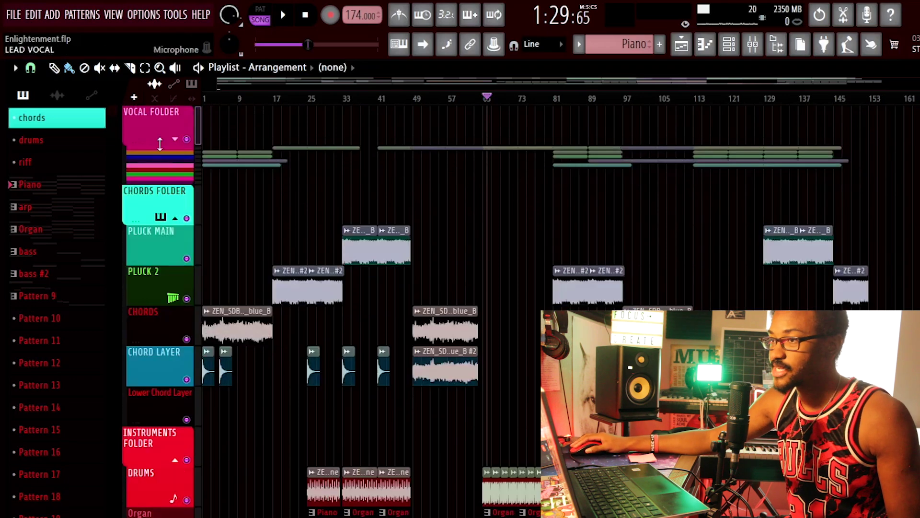
{"action": "left_click", "coordinate": [175, 218]}
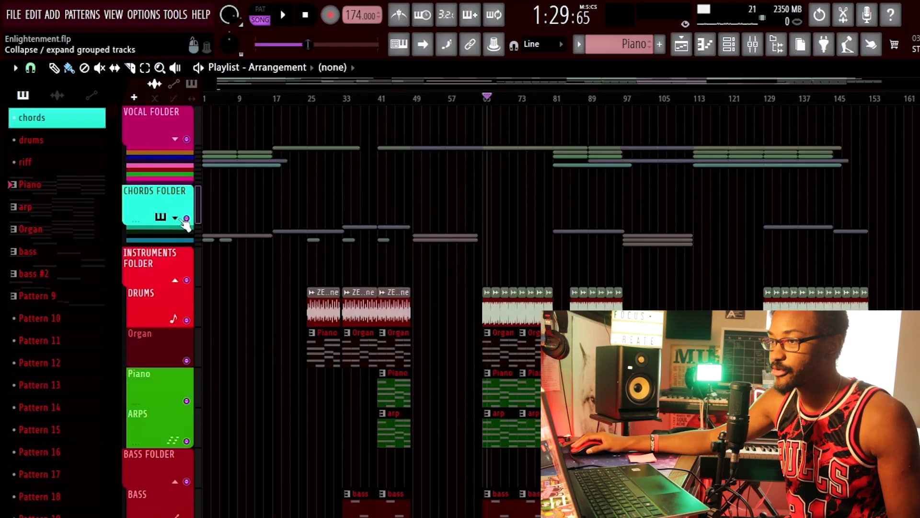
{"action": "left_click", "coordinate": [175, 280]}
{"action": "left_click", "coordinate": [175, 337]}
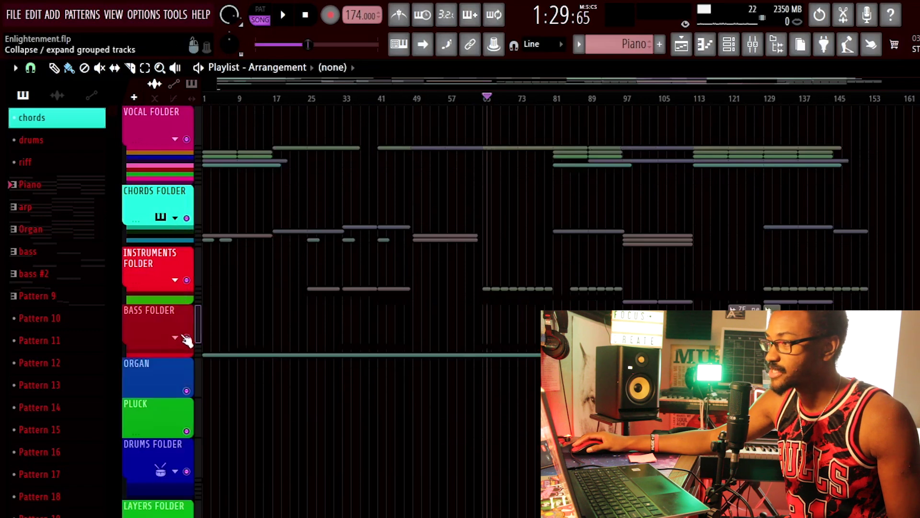
{"action": "scroll", "coordinate": [330, 419], "scroll_direction": "down", "scroll_amount": 3}
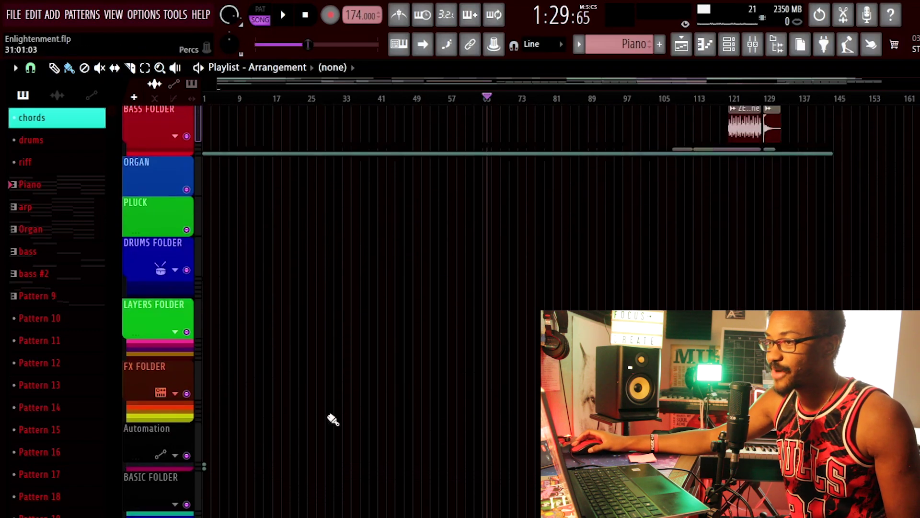
{"action": "scroll", "coordinate": [300, 382], "scroll_direction": "up", "scroll_amount": 3}
{"action": "left_click", "coordinate": [175, 337]}
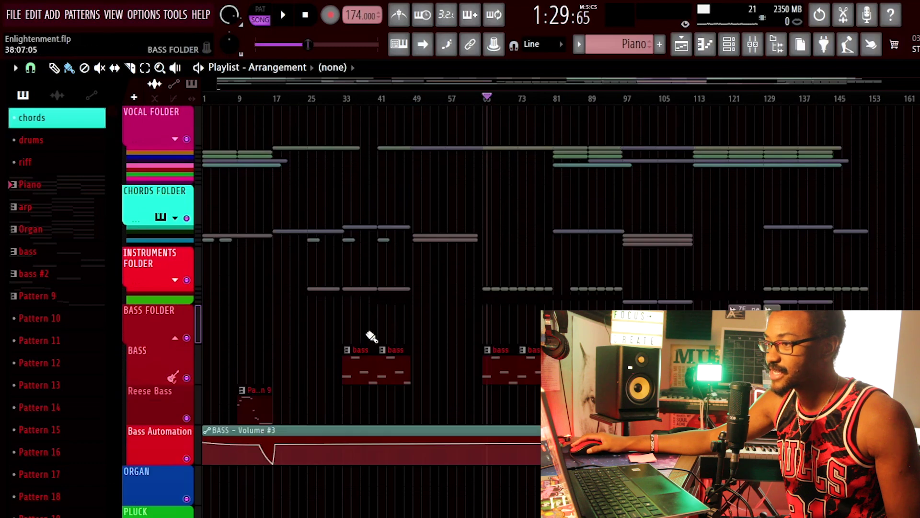
{"action": "left_click", "coordinate": [175, 280]}
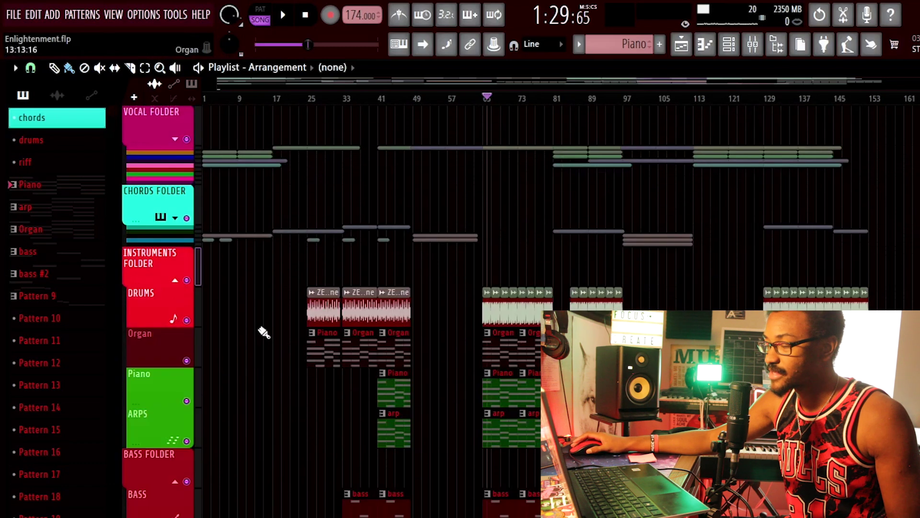
{"action": "left_click", "coordinate": [175, 219]}
{"action": "left_click", "coordinate": [175, 139]}
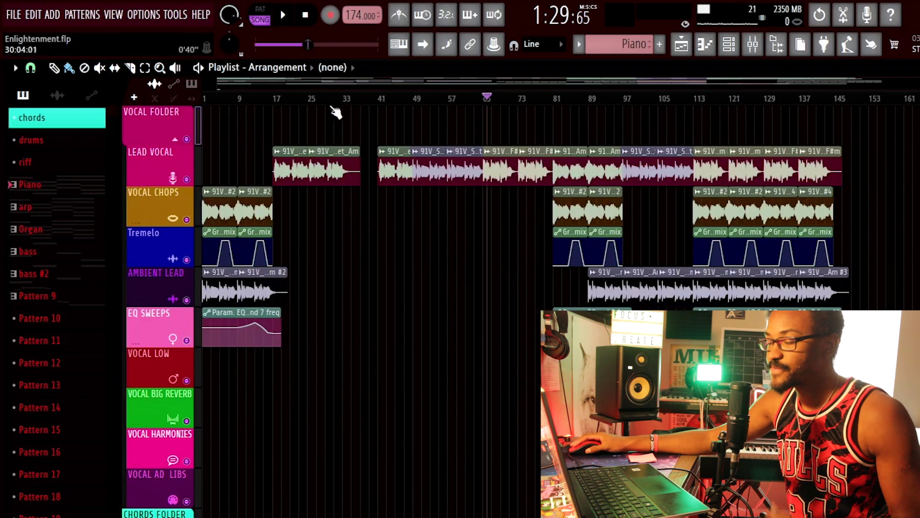
{"action": "scroll", "coordinate": [295, 162], "scroll_direction": "down", "scroll_amount": 3}
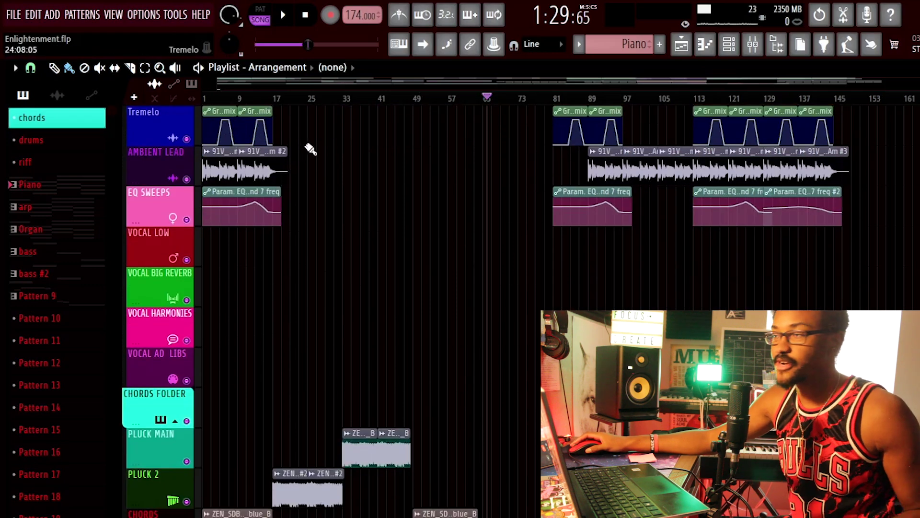
{"action": "scroll", "coordinate": [189, 153], "scroll_direction": "up", "scroll_amount": 3}
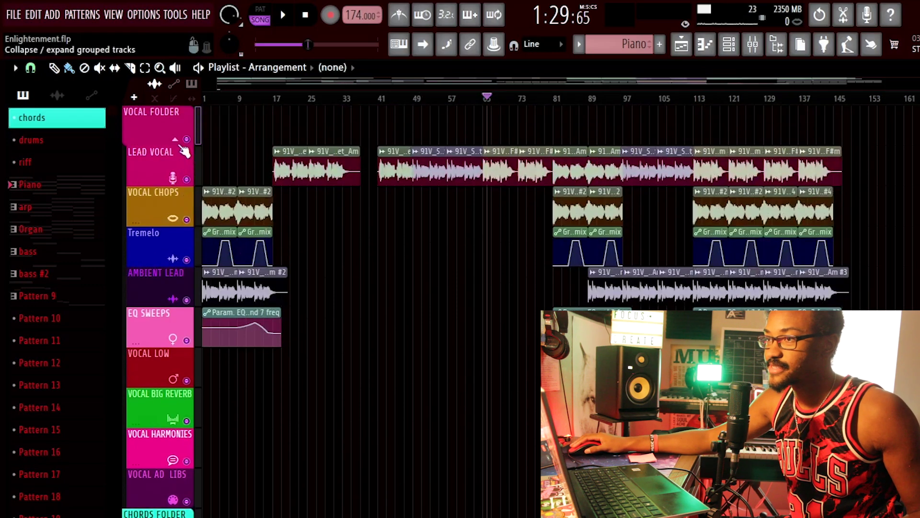
Collapse the Vocal Folder to save playlist space
{"action": "left_click", "coordinate": [175, 139]}
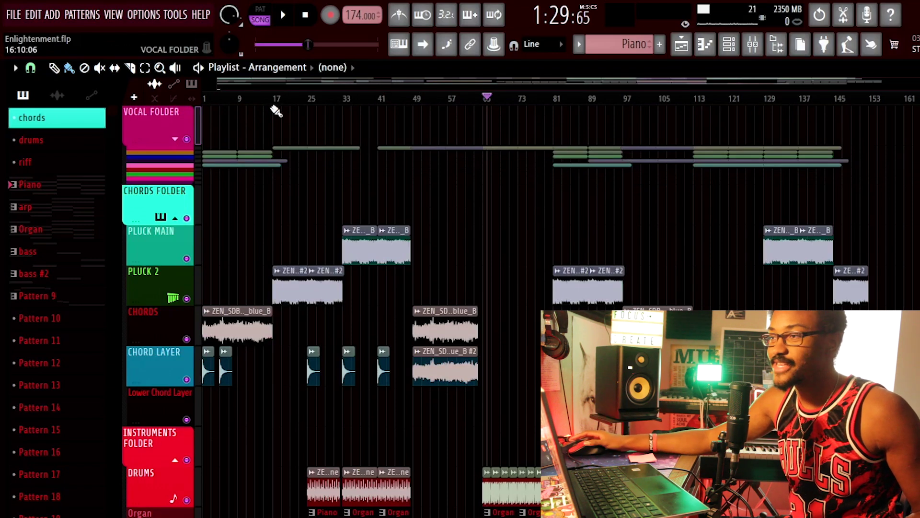
{"action": "scroll", "coordinate": [336, 225], "scroll_direction": "down", "scroll_amount": 3}
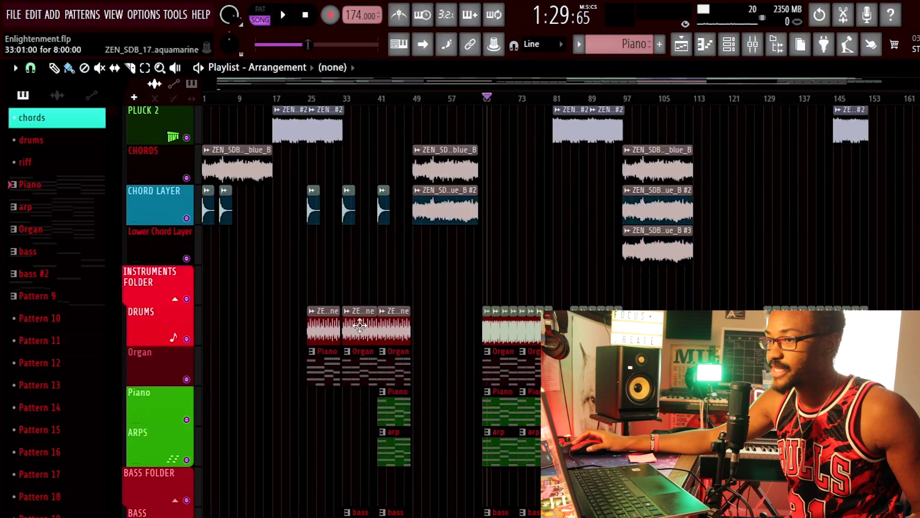
{"action": "scroll", "coordinate": [336, 242], "scroll_direction": "down", "scroll_amount": 1}
{"action": "scroll", "coordinate": [416, 273], "scroll_direction": "up", "scroll_amount": 4}
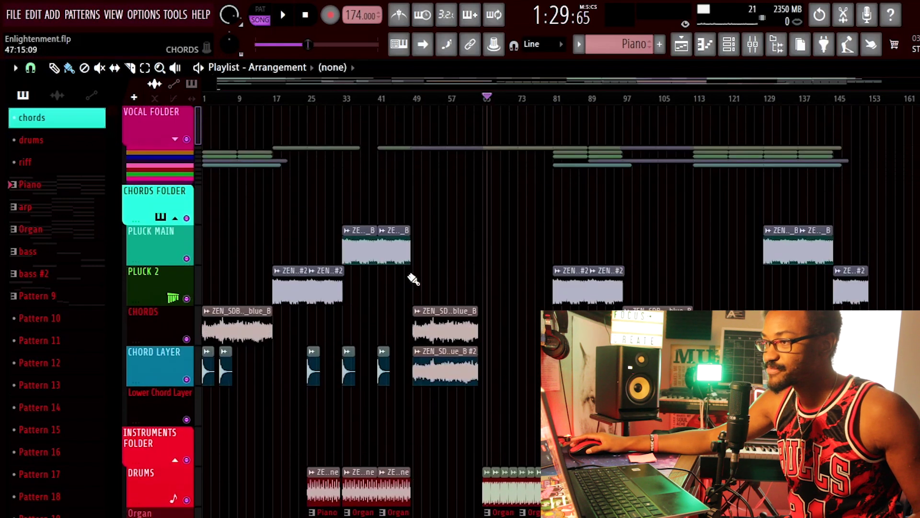
{"action": "scroll", "coordinate": [405, 279], "scroll_direction": "down", "scroll_amount": 6}
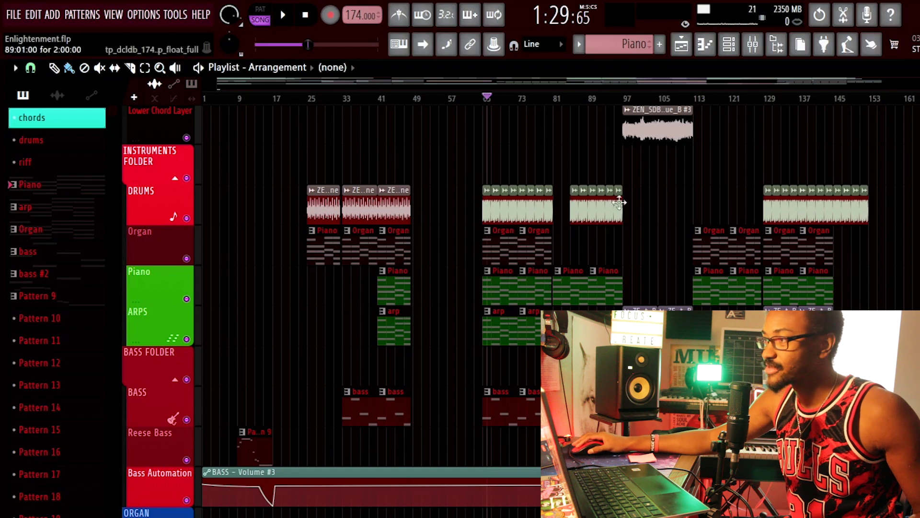
Open the Channel Rack filtered to show only the SYNTHS channels
{"action": "key", "text": "F6"}
{"action": "left_click", "coordinate": [96, 59]}
{"action": "left_click", "coordinate": [101, 188]}
{"action": "scroll", "coordinate": [120, 158], "scroll_direction": "down", "scroll_amount": 2}
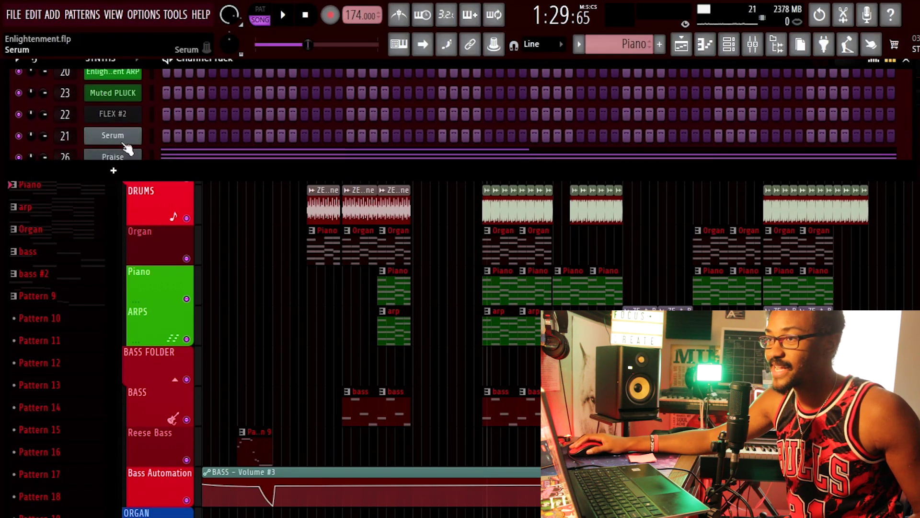
Open the Serum plugin window, reposition it to see it fully, then return to the Playlist
{"action": "left_click", "coordinate": [123, 139]}
{"action": "left_click_drag", "start_coordinate": [319, 259], "coordinate": [321, 63]}
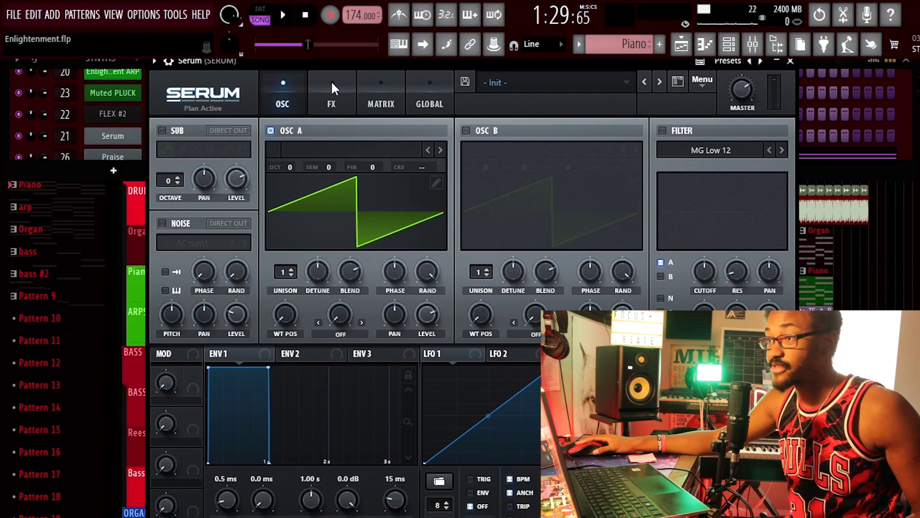
{"action": "left_click_drag", "start_coordinate": [324, 64], "coordinate": [315, 88]}
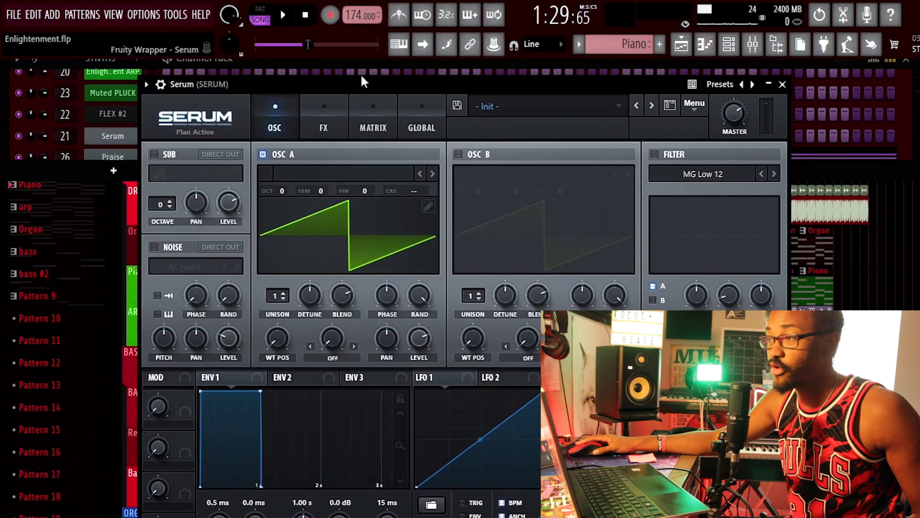
{"action": "left_click", "coordinate": [681, 44]}
{"action": "scroll", "coordinate": [263, 411], "scroll_direction": "up", "scroll_amount": 3}
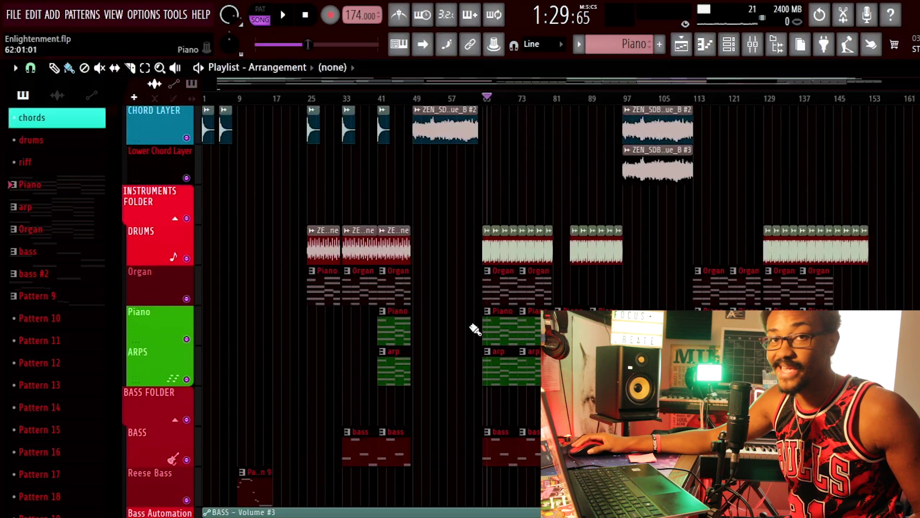
Solo the Organ track and briefly play it back alone
{"action": "left_click", "coordinate": [186, 299], "text": "ctrl"}
{"action": "key", "text": "space"}
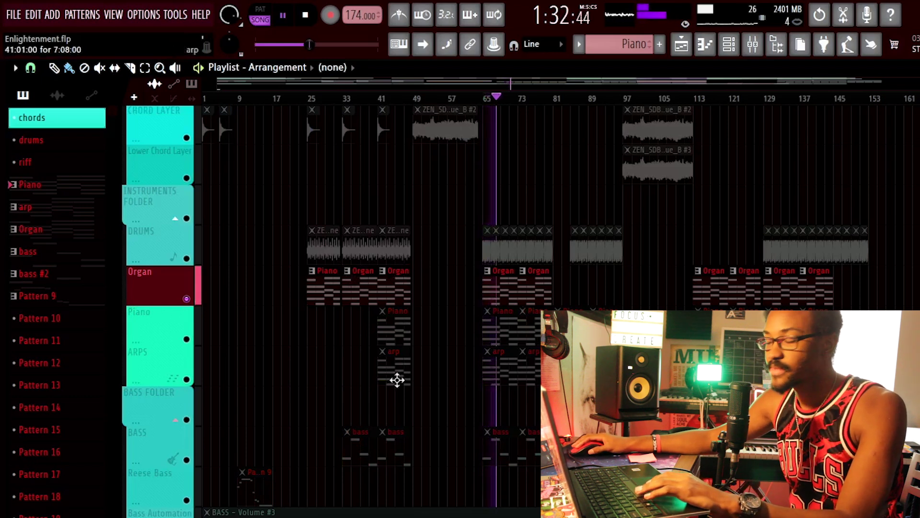
{"action": "key", "text": "space"}
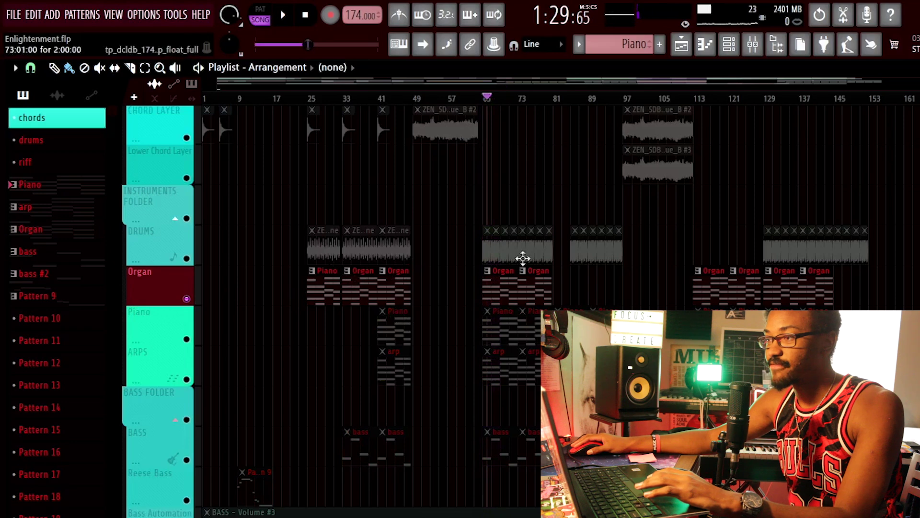
Consolidate the Organ track to audio from track start as Organ (consolidated)_2.wav
{"action": "right_click", "coordinate": [152, 285]}
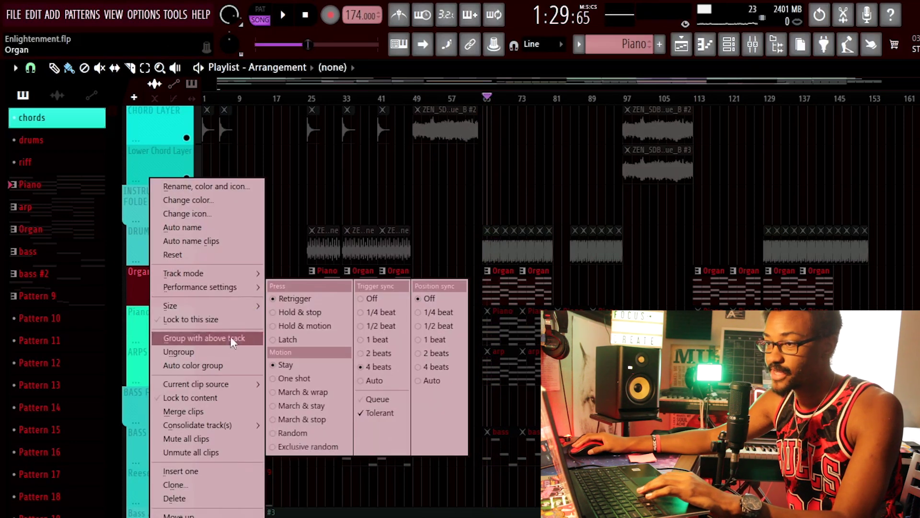
{"action": "mouse_move", "coordinate": [233, 427]}
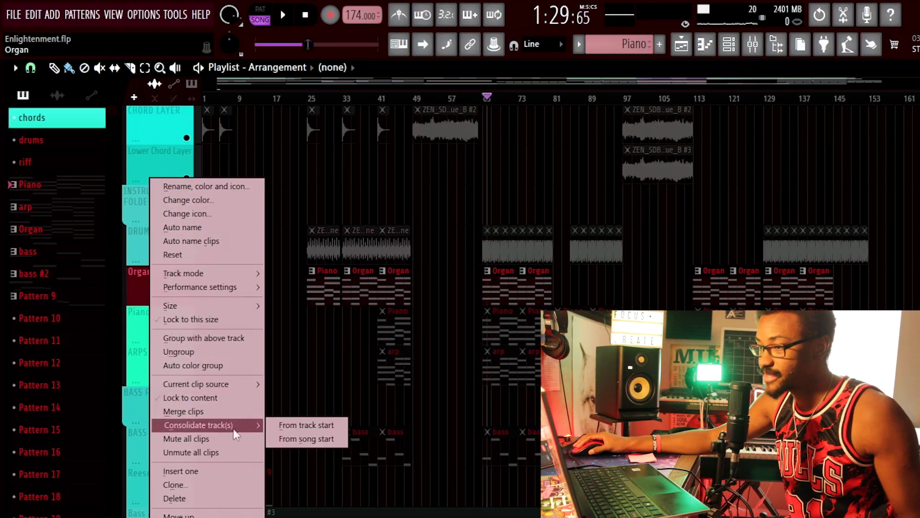
{"action": "left_click", "coordinate": [286, 425]}
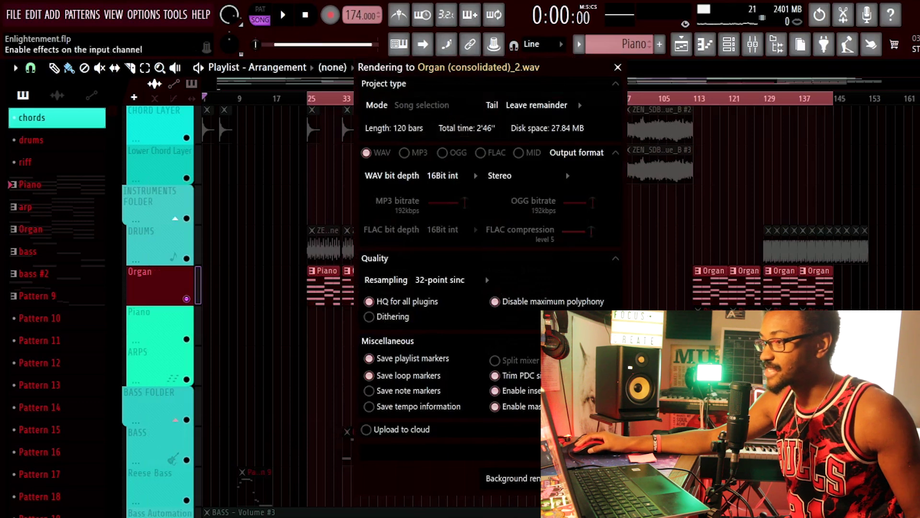
{"action": "left_click", "coordinate": [618, 67]}
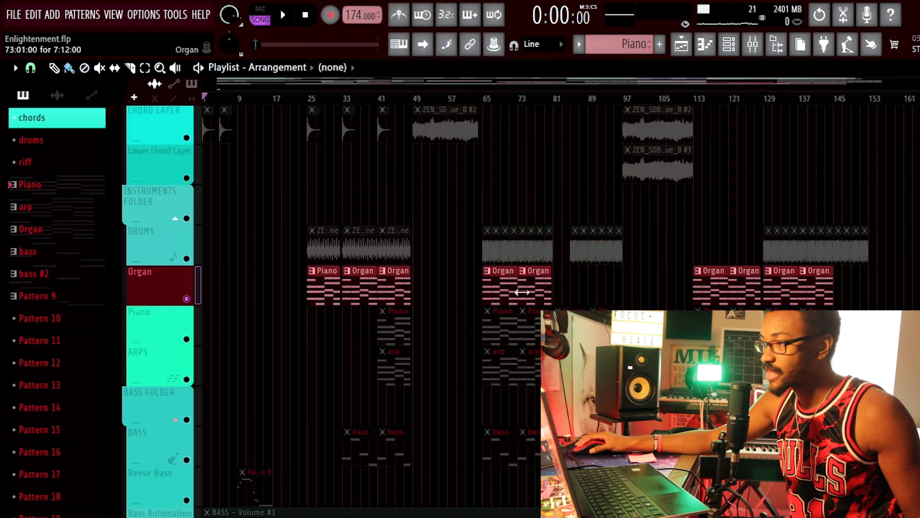